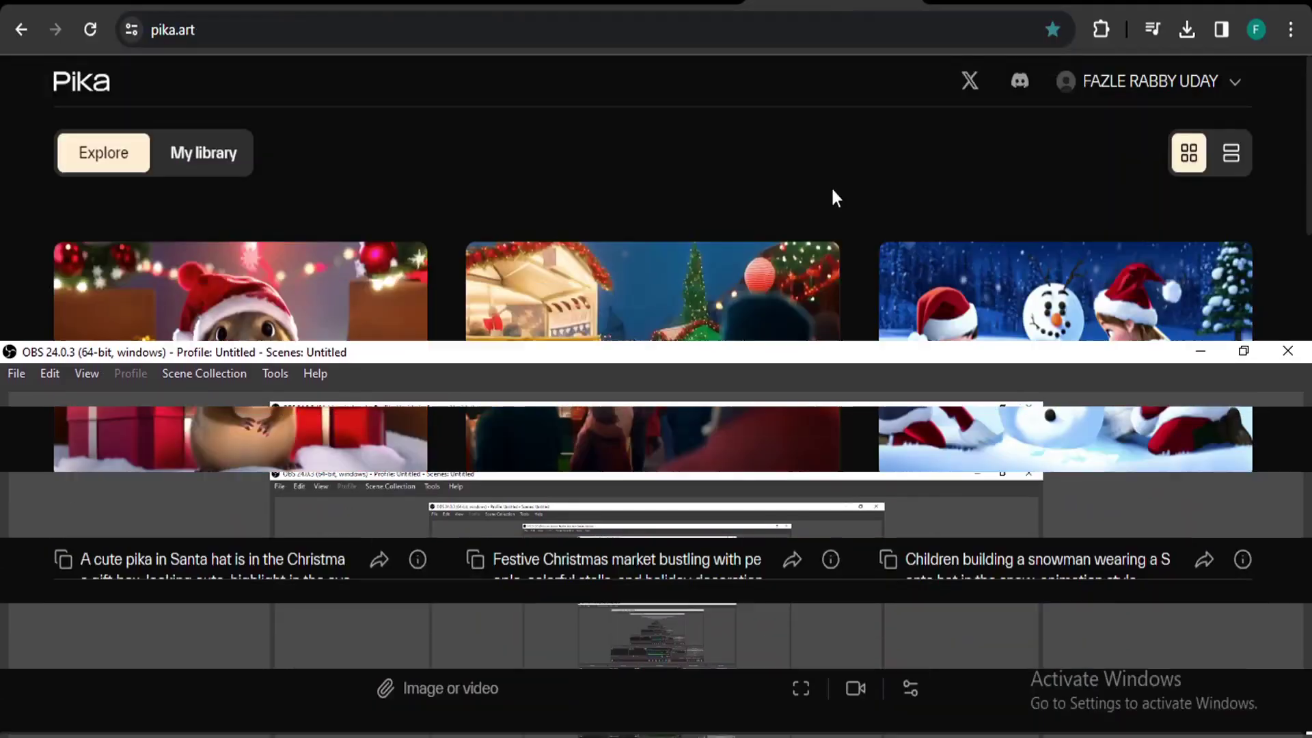
Browse the Explore gallery and generate a video from the prompt "an old house middle of nowhere"
{"action": "scroll", "coordinate": [846, 287], "scroll_direction": "down", "scroll_amount": 3}
{"action": "scroll", "coordinate": [851, 307], "scroll_direction": "down", "scroll_amount": 3}
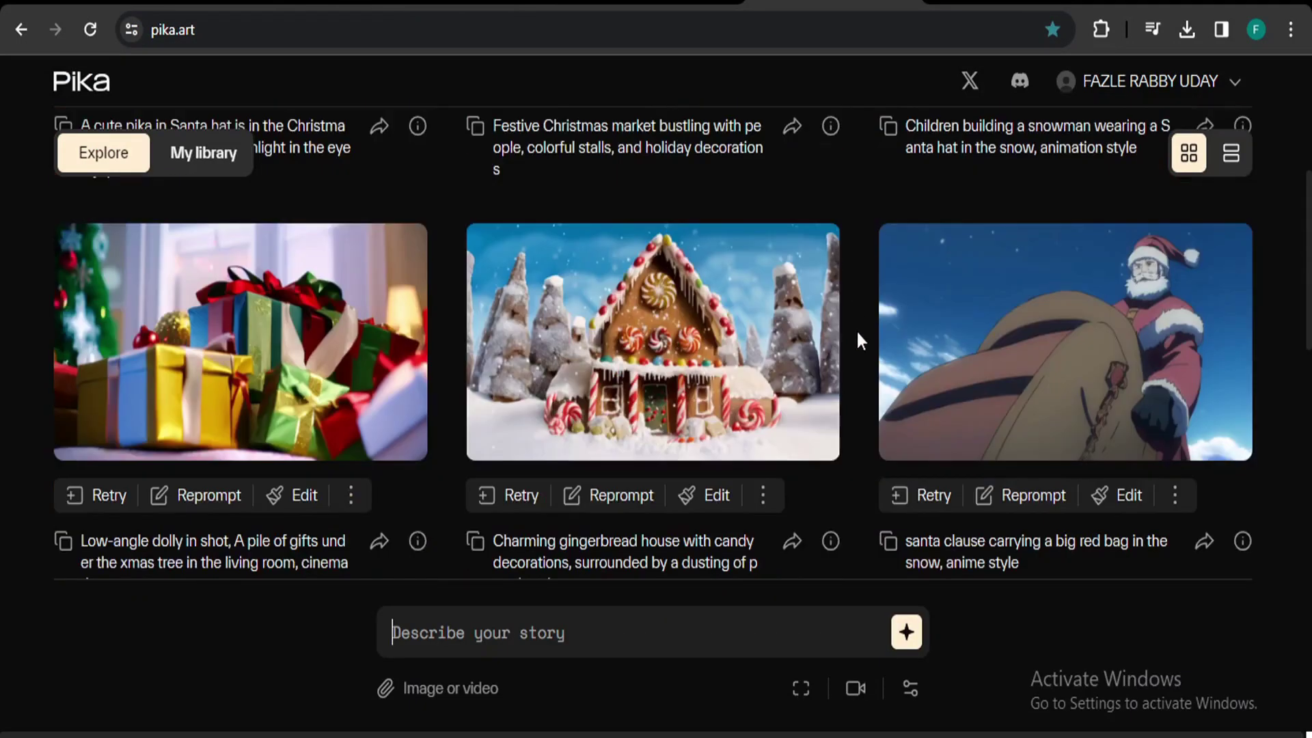
{"action": "scroll", "coordinate": [856, 331], "scroll_direction": "down", "scroll_amount": 8}
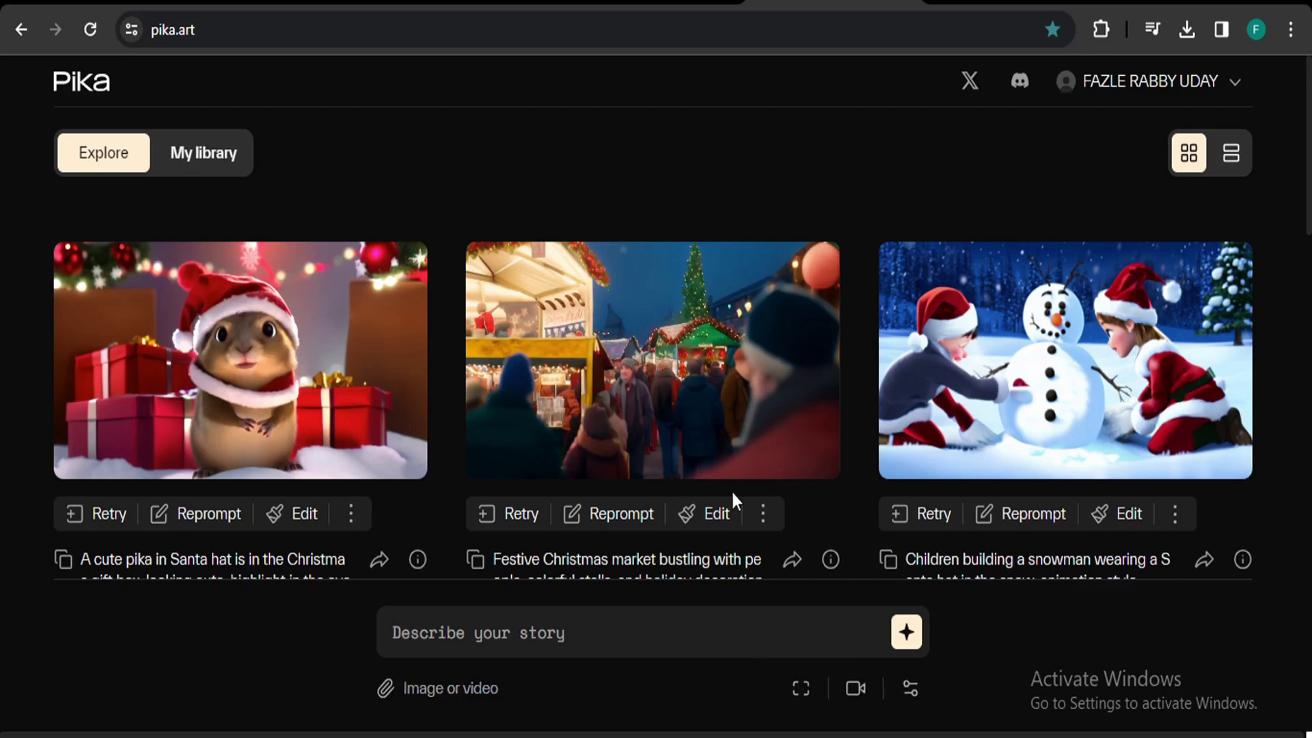
{"action": "mouse_move", "coordinate": [678, 399]}
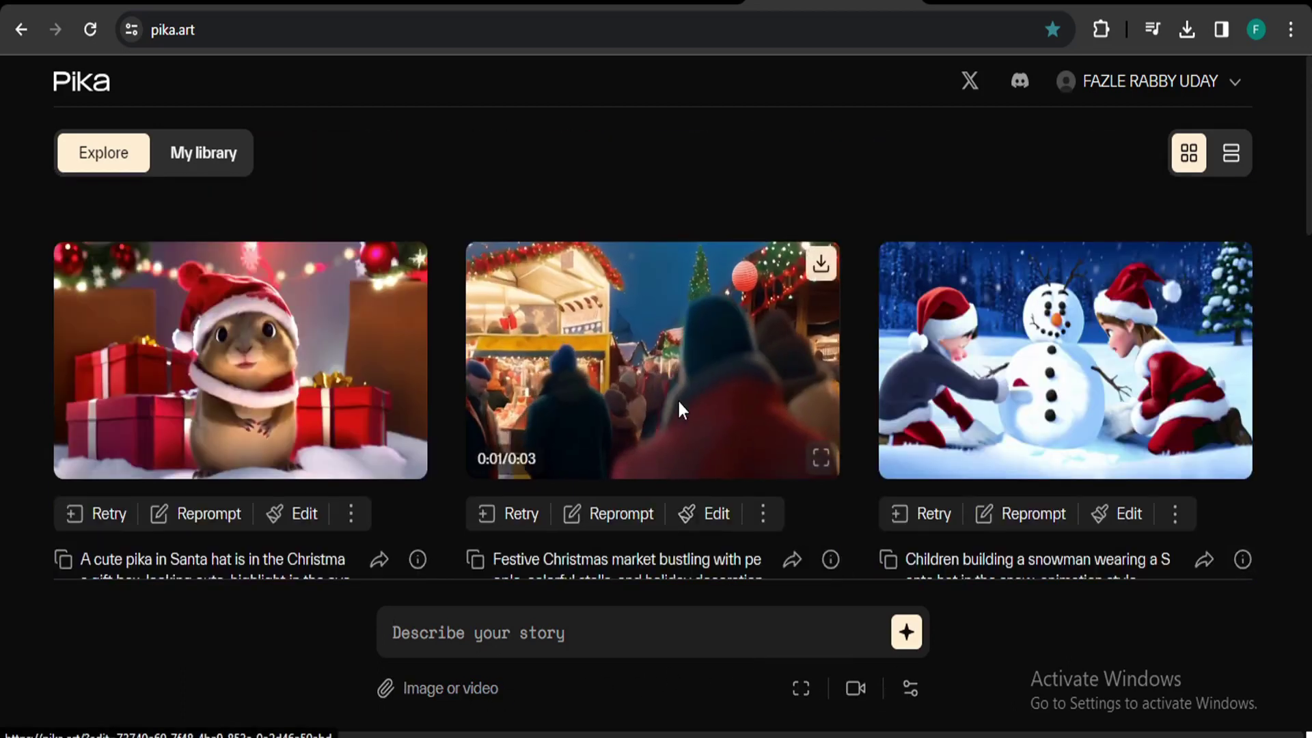
{"action": "type", "text": "an old house middle of nowhere"}
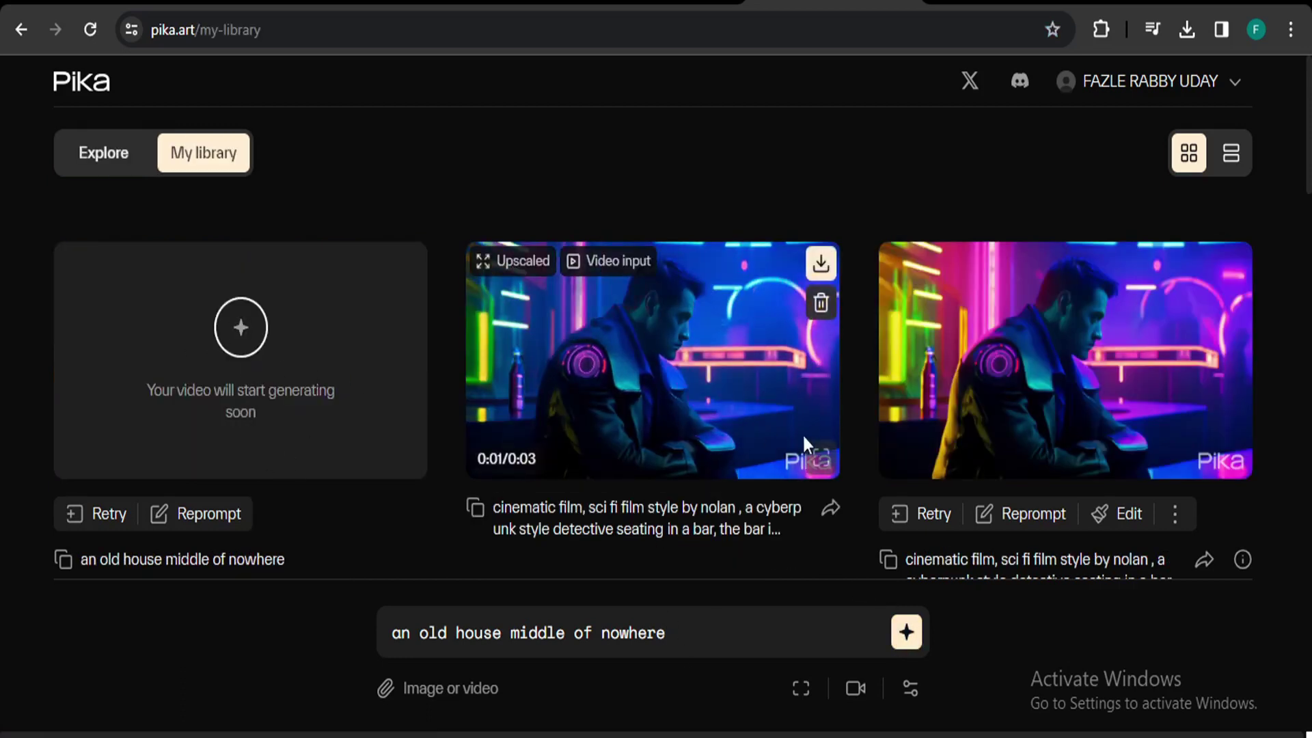
Enlarge the newly generated old house video and retry it to generate another version
{"action": "scroll", "coordinate": [844, 427], "scroll_direction": "down", "scroll_amount": 10}
{"action": "scroll", "coordinate": [846, 428], "scroll_direction": "up", "scroll_amount": 10}
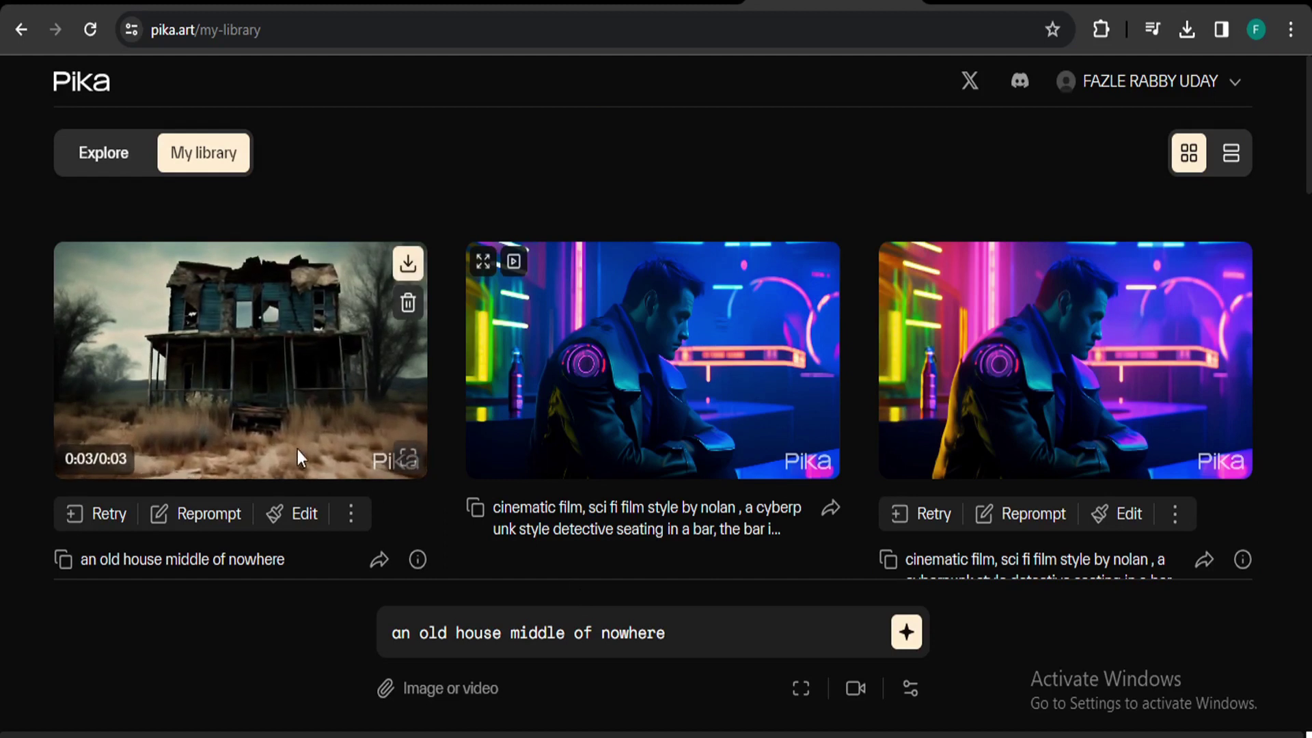
{"action": "left_click", "coordinate": [408, 459]}
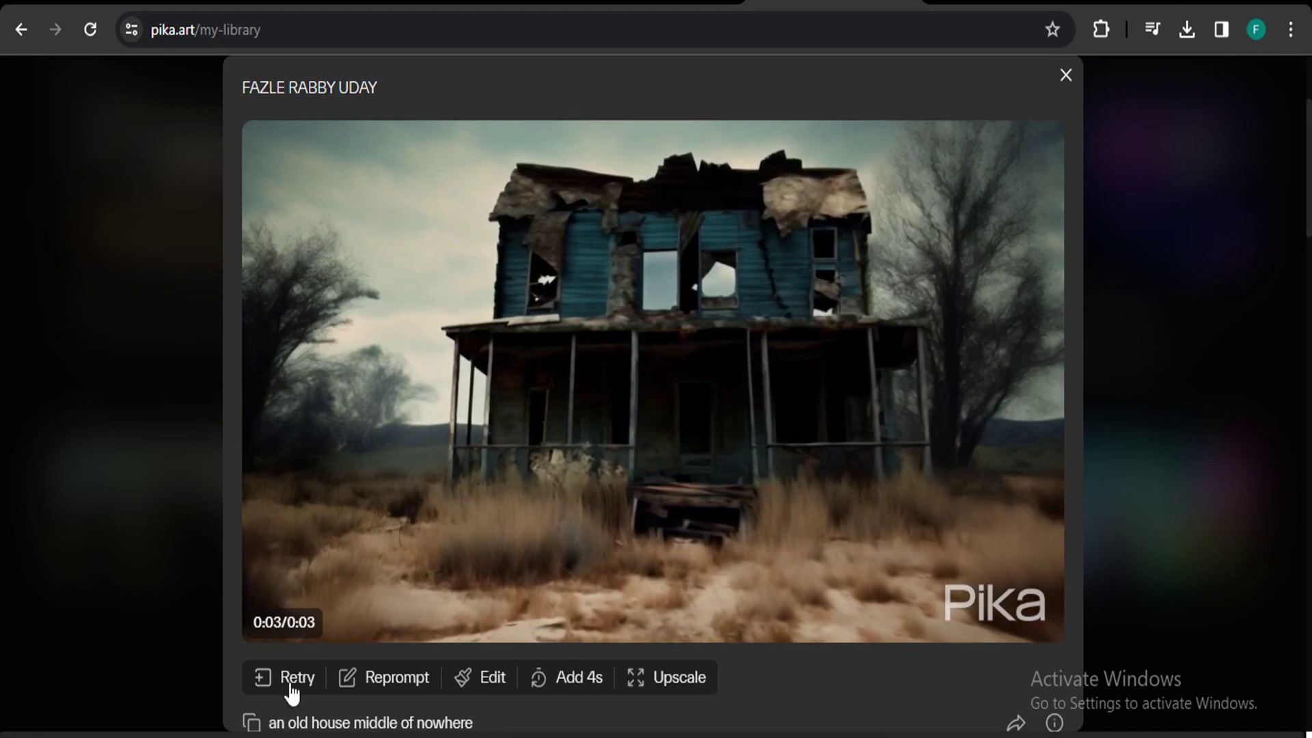
{"action": "left_click", "coordinate": [292, 688]}
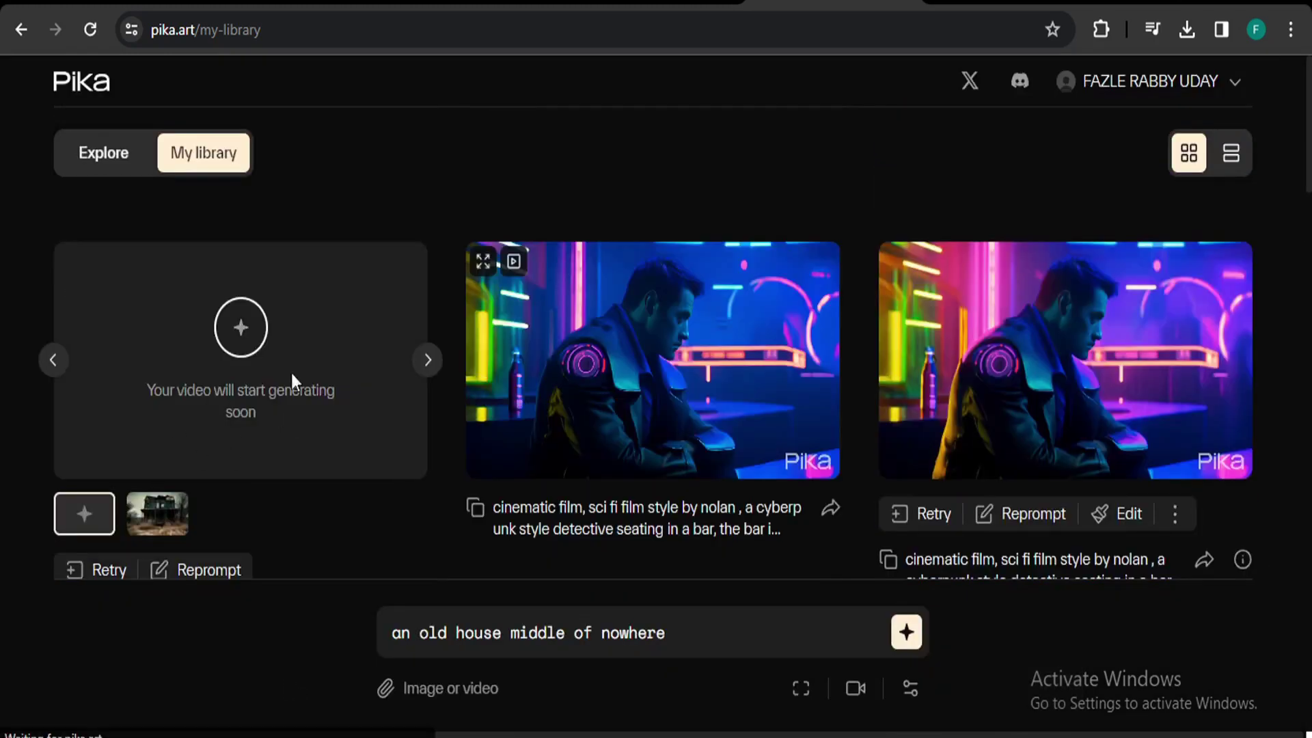
Select the first version of the old house video and set it up for a 4-second extension
{"action": "left_click", "coordinate": [170, 525]}
{"action": "scroll", "coordinate": [217, 519], "scroll_direction": "down", "scroll_amount": 2}
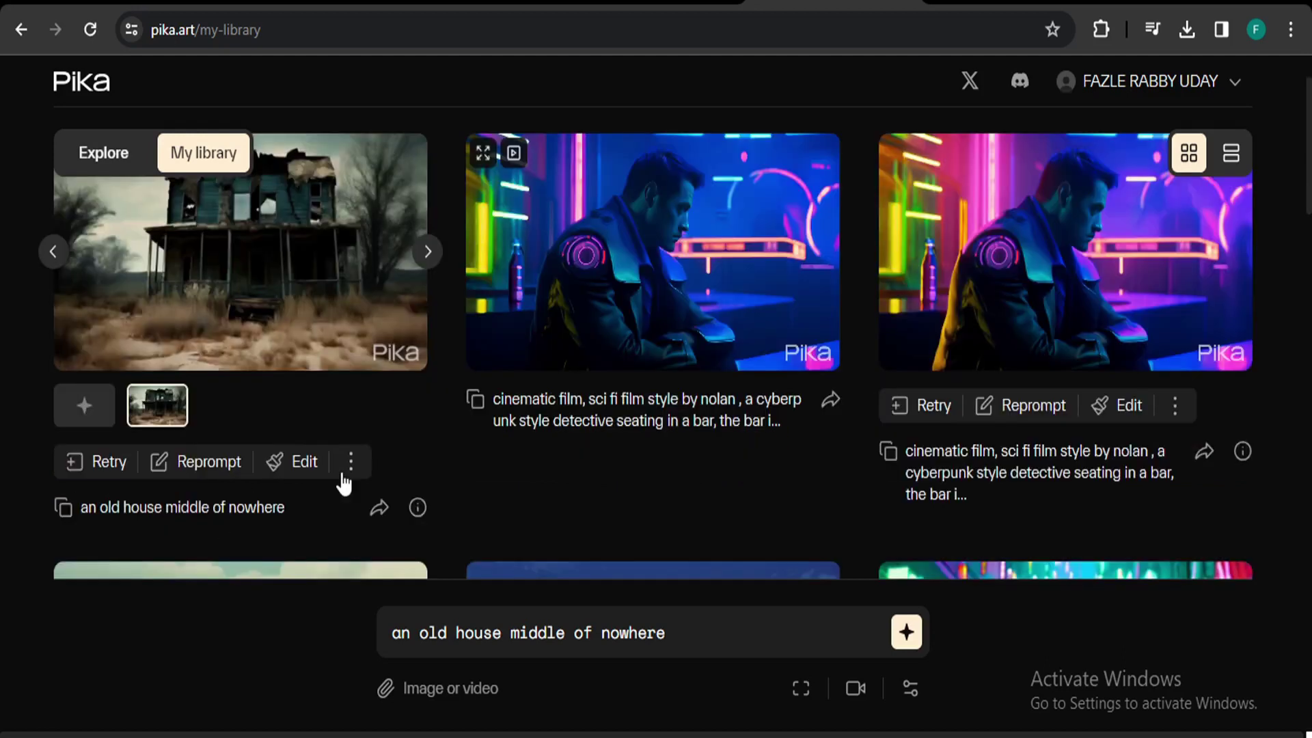
{"action": "left_click", "coordinate": [347, 470]}
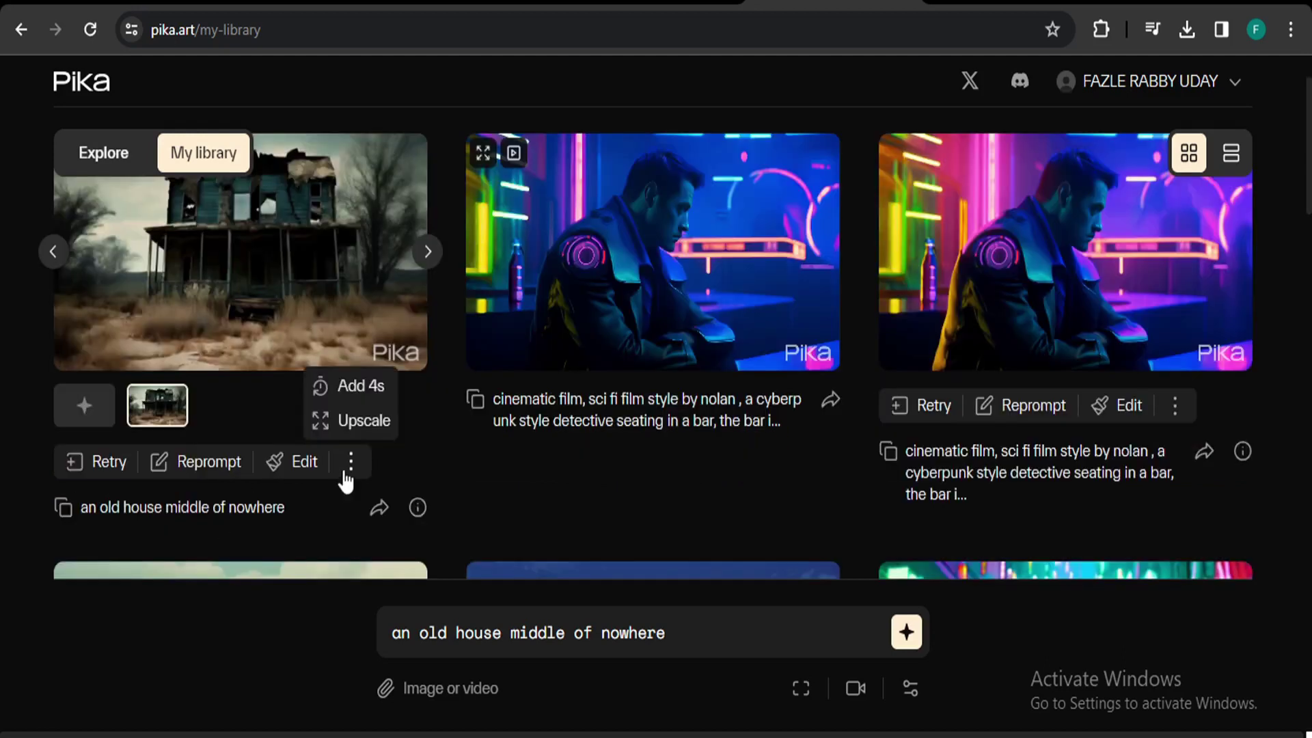
{"action": "left_click", "coordinate": [351, 390]}
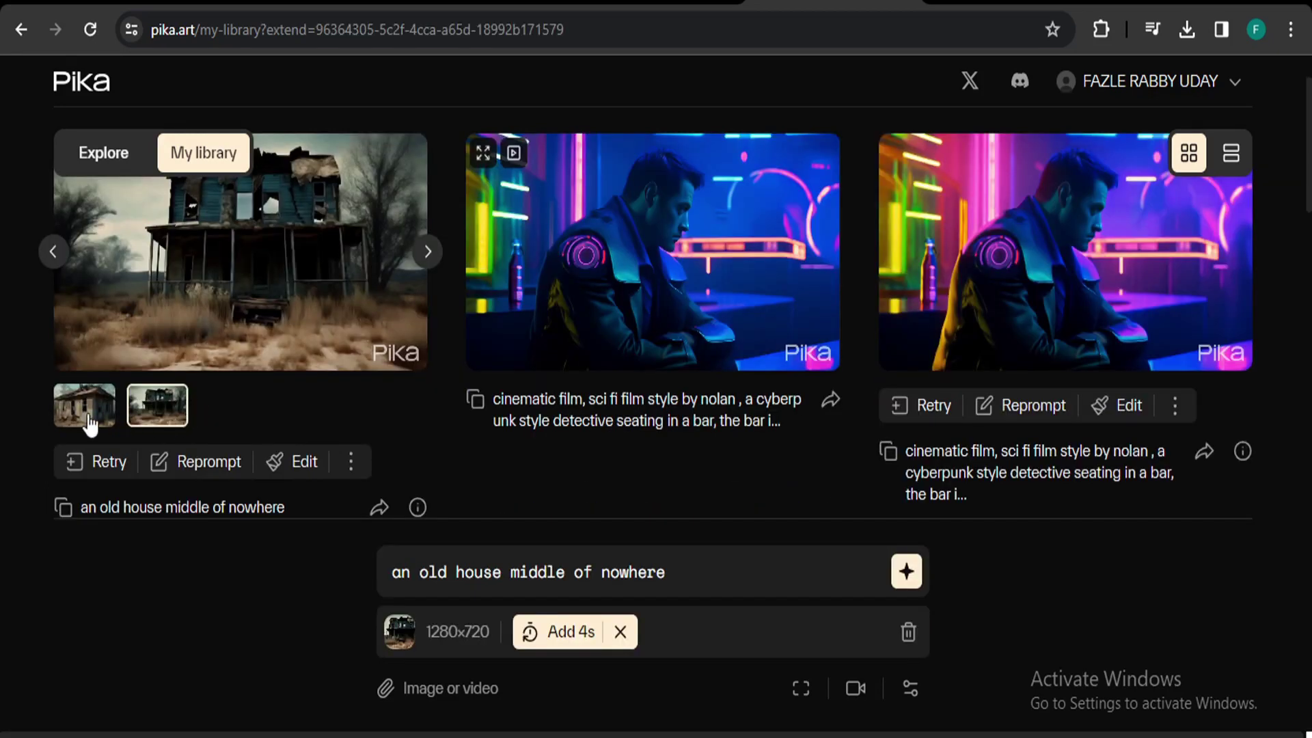
Select the retried version of the old house video, enlarge it and download it
{"action": "left_click", "coordinate": [88, 414]}
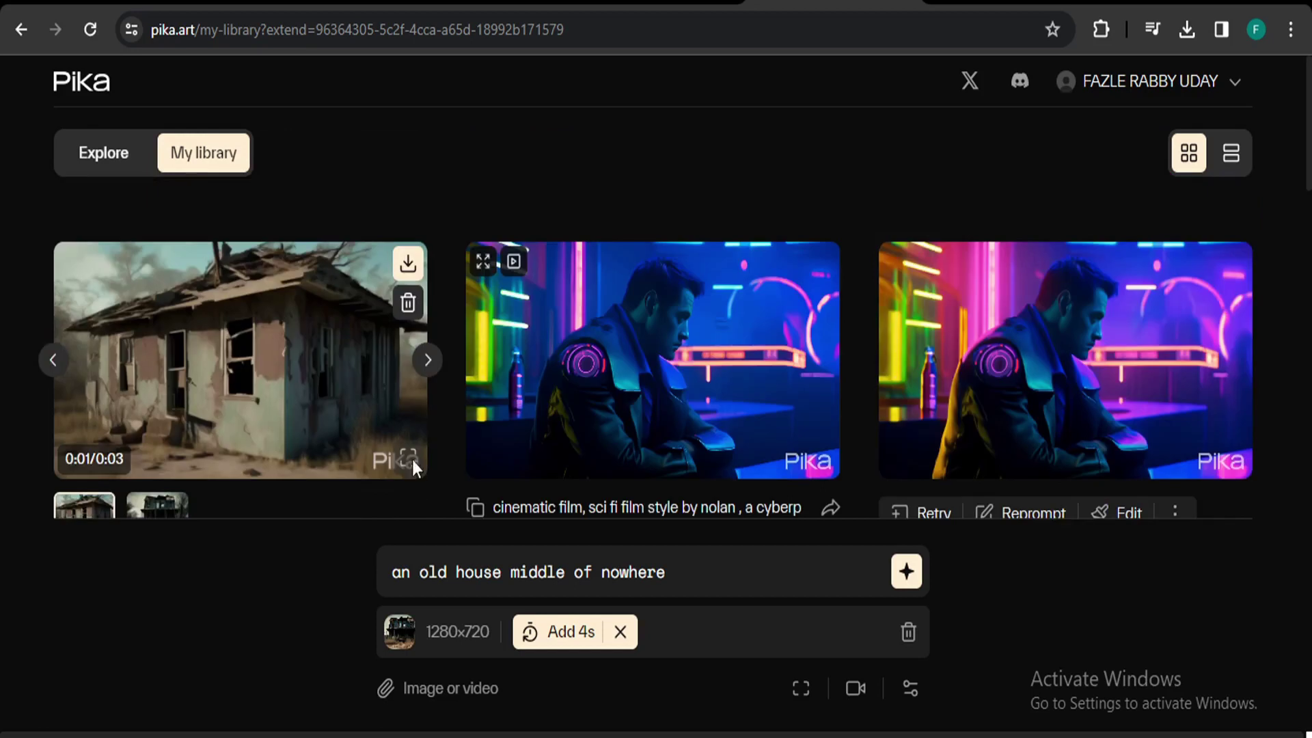
{"action": "left_click", "coordinate": [409, 458]}
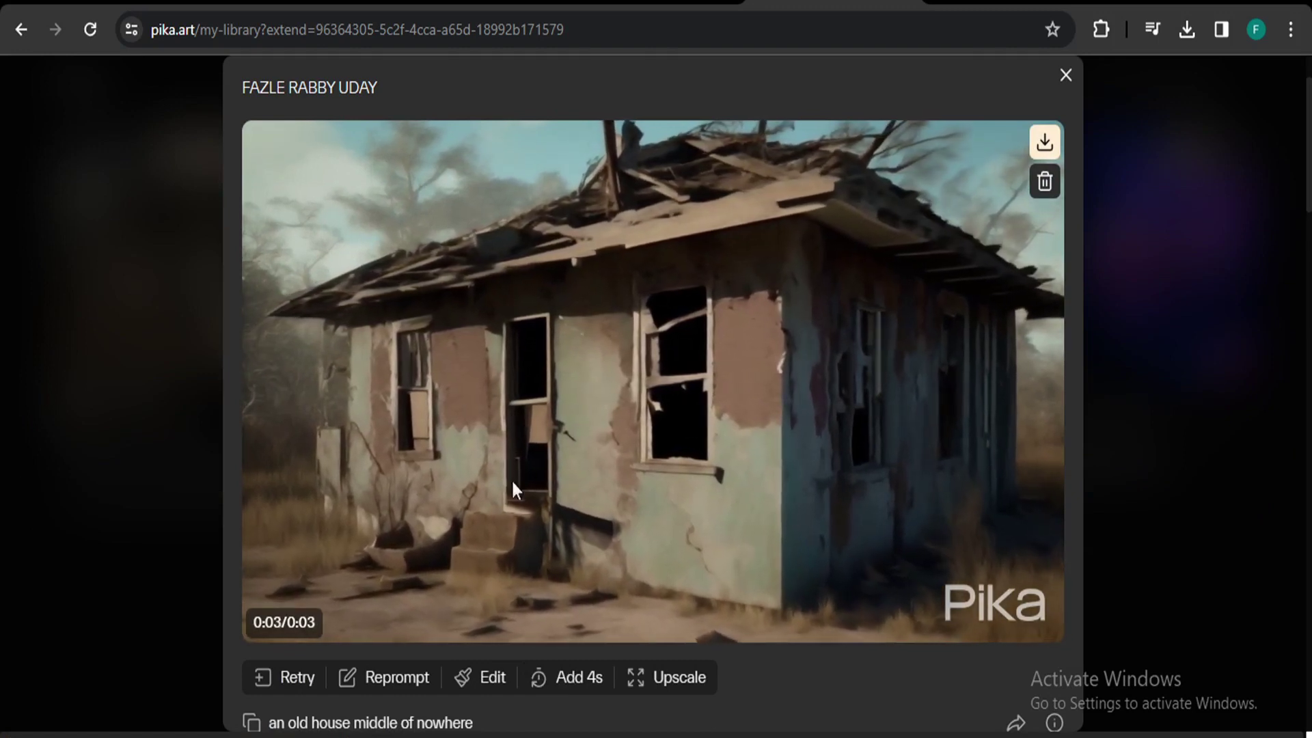
{"action": "left_click", "coordinate": [1045, 145]}
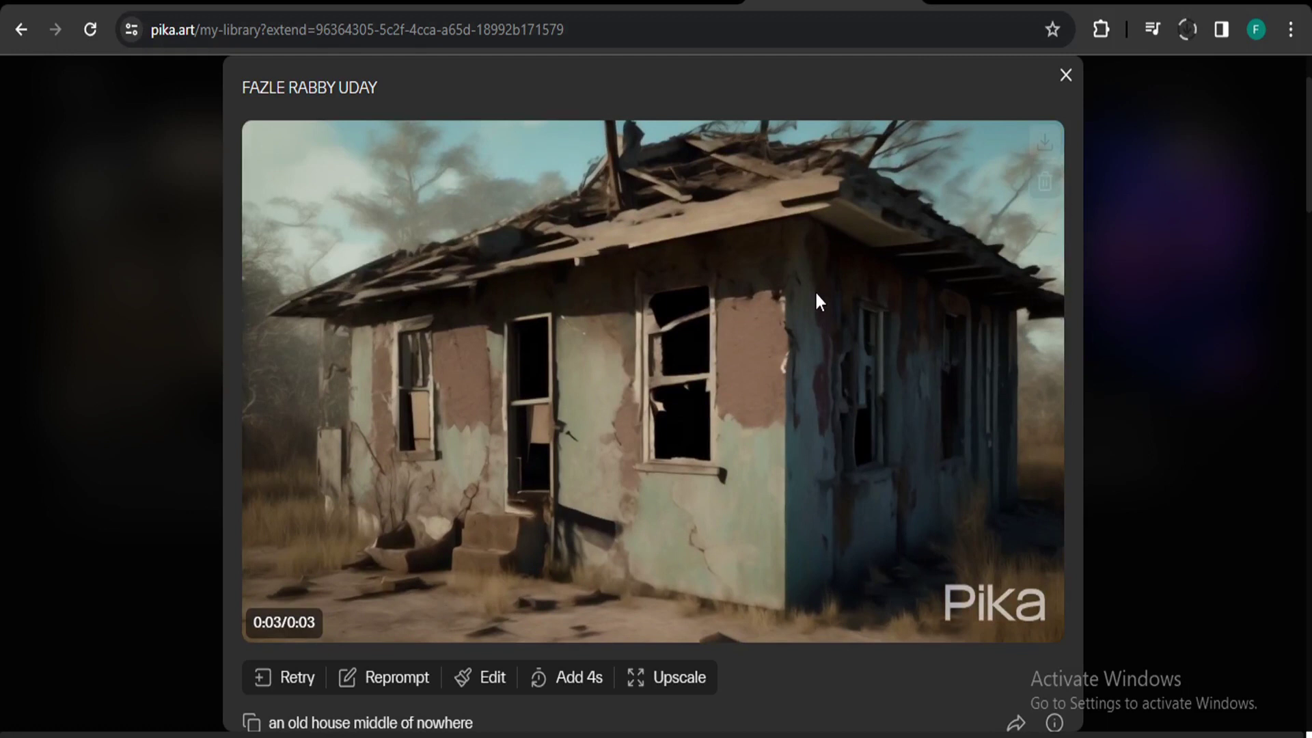
Generate the 4-second extension of the old house video with the same prompt
{"action": "left_click", "coordinate": [566, 677]}
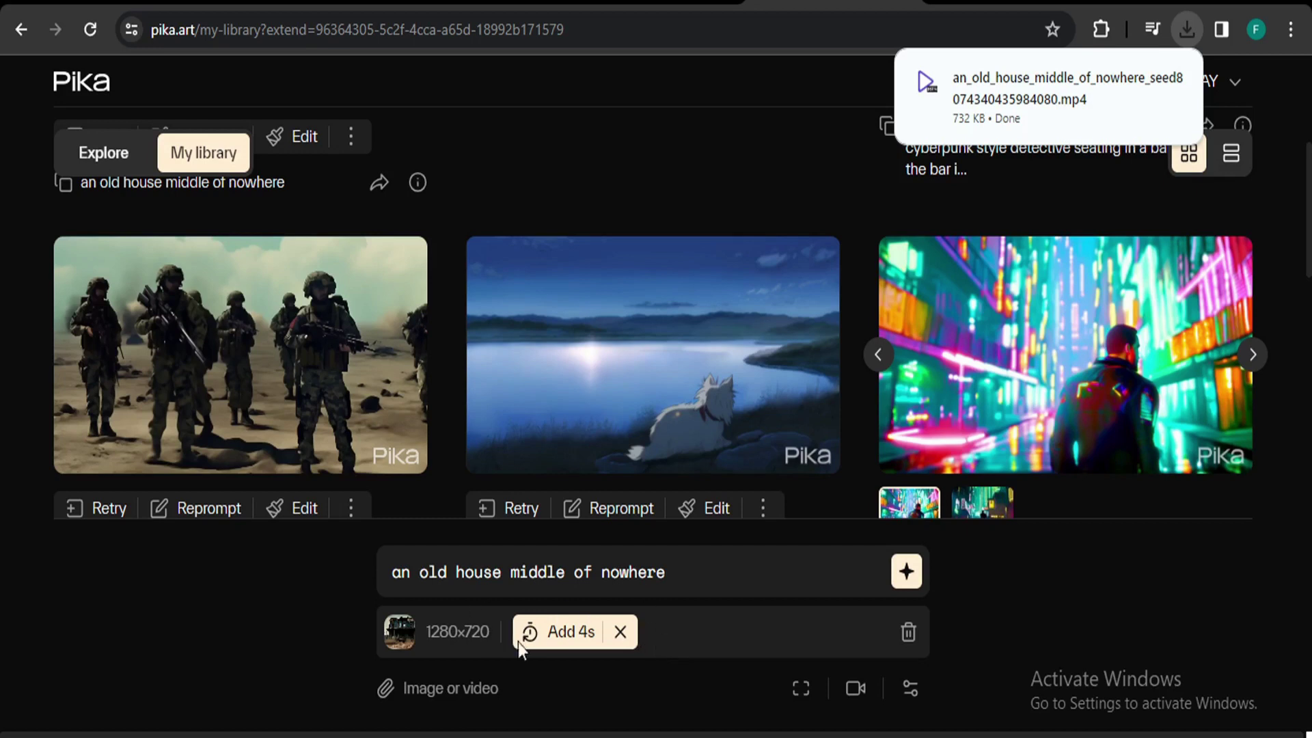
{"action": "left_click", "coordinate": [907, 574]}
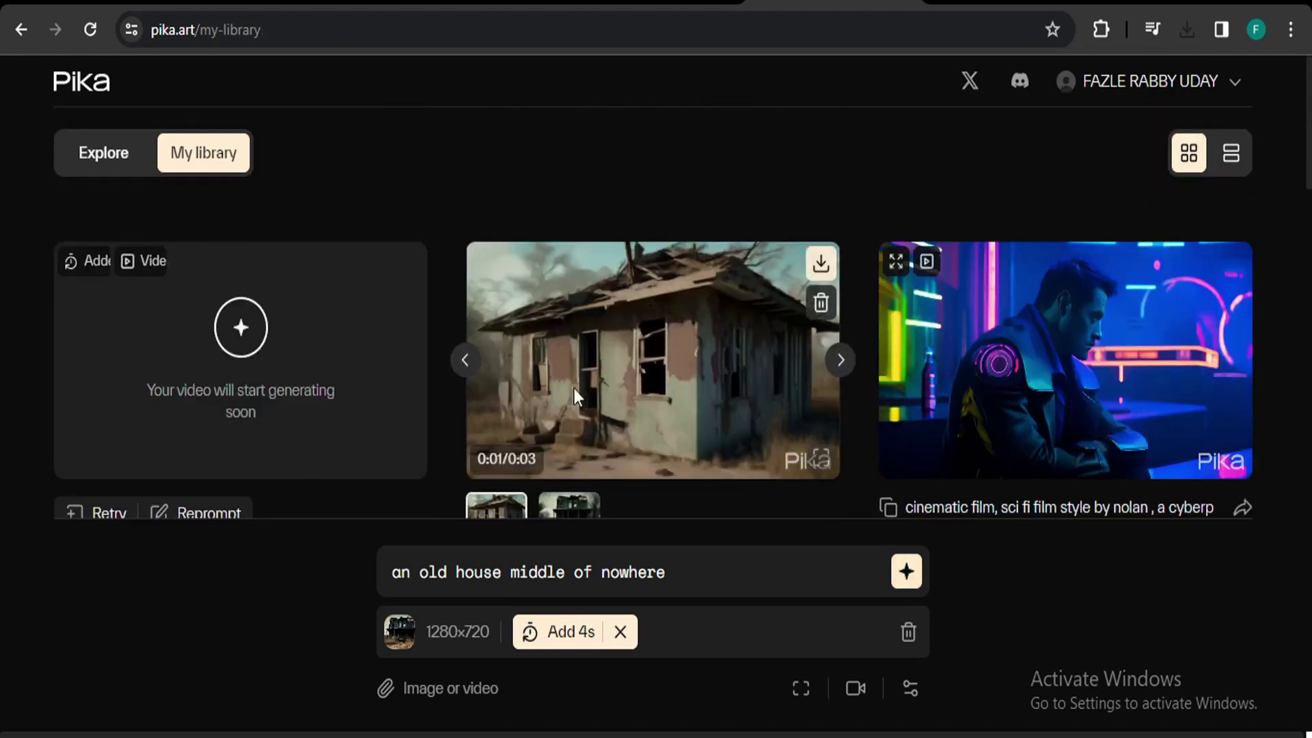
{"action": "scroll", "coordinate": [574, 379], "scroll_direction": "down", "scroll_amount": 3}
{"action": "scroll", "coordinate": [584, 380], "scroll_direction": "up", "scroll_amount": 2}
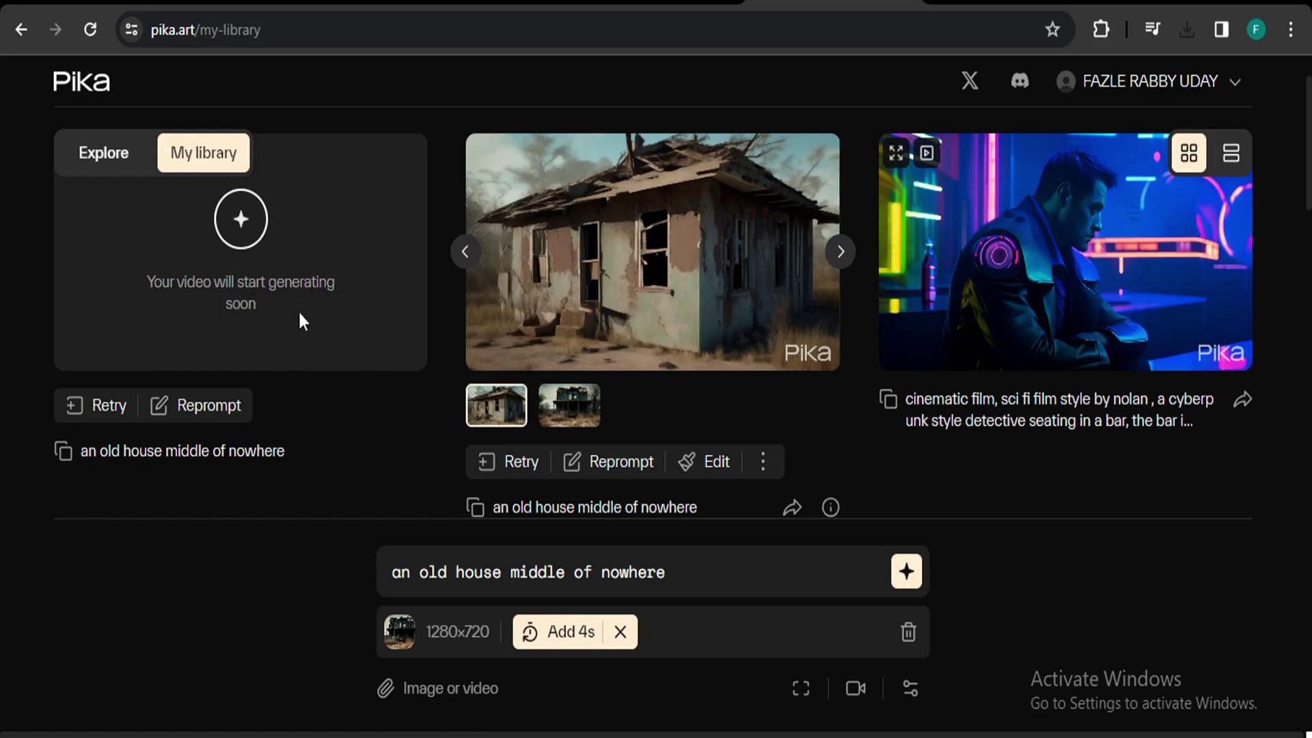
Check the frames-per-second setting and adjust the strength of motion in the camera control settings
{"action": "scroll", "coordinate": [625, 557], "scroll_direction": "down", "scroll_amount": 3}
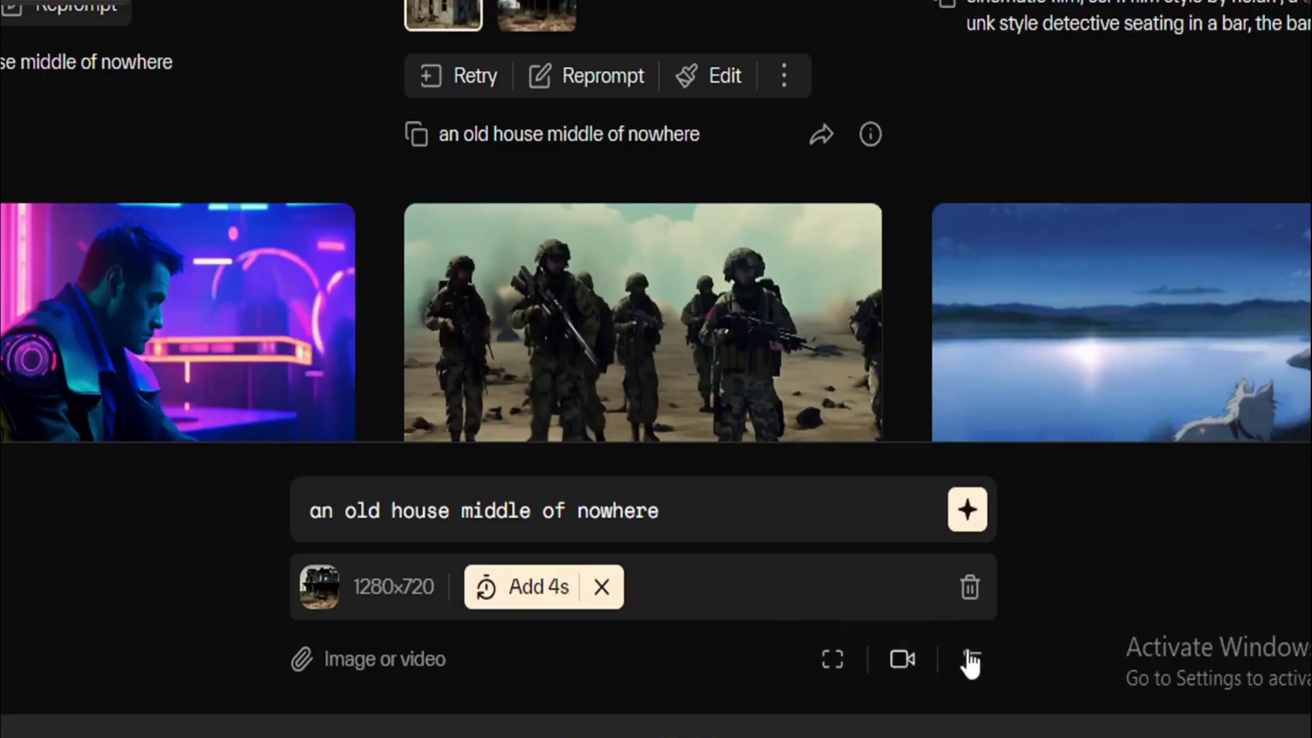
{"action": "left_click", "coordinate": [833, 660]}
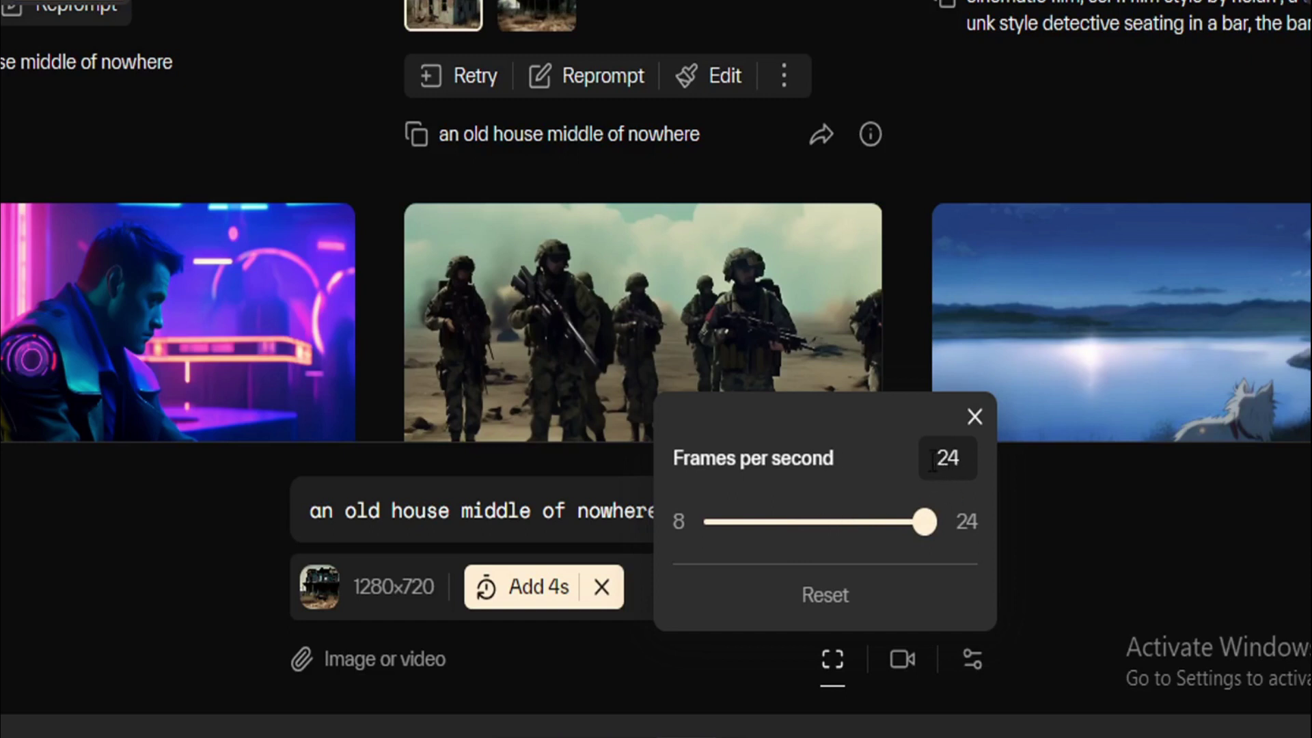
{"action": "left_click", "coordinate": [906, 660]}
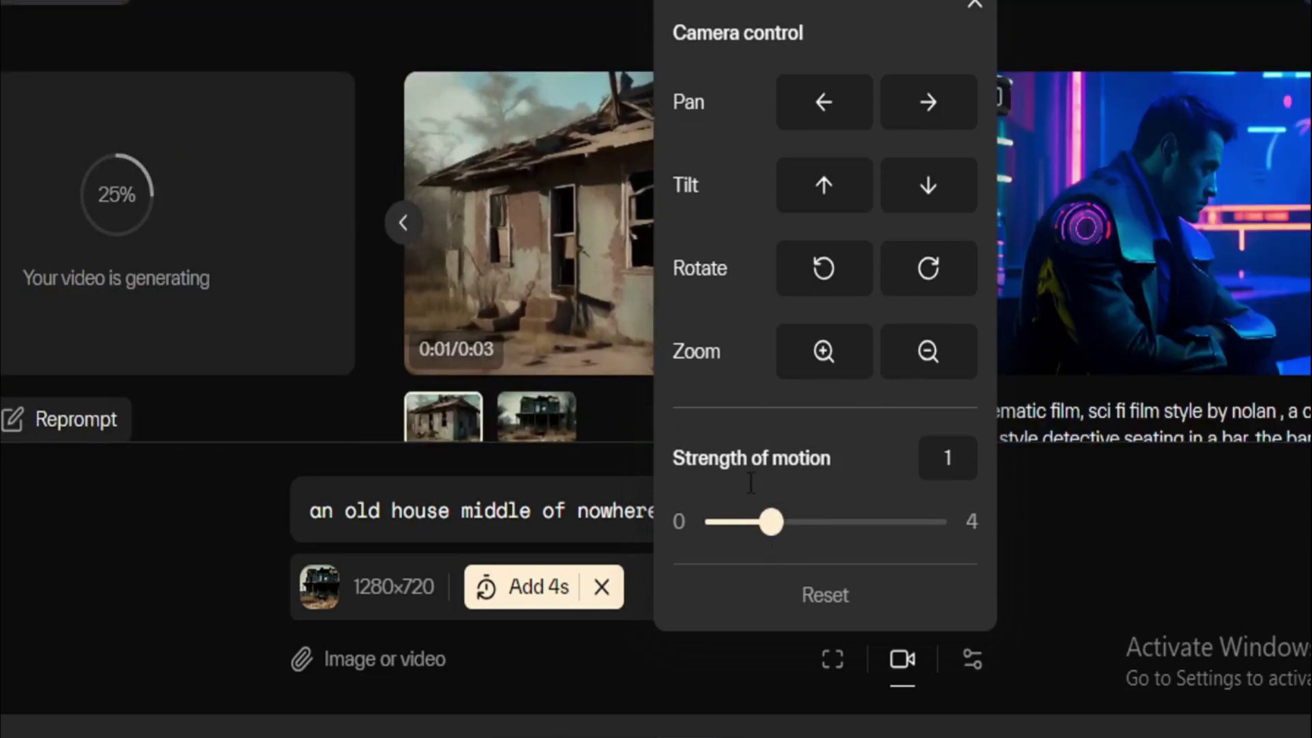
{"action": "left_click", "coordinate": [797, 521]}
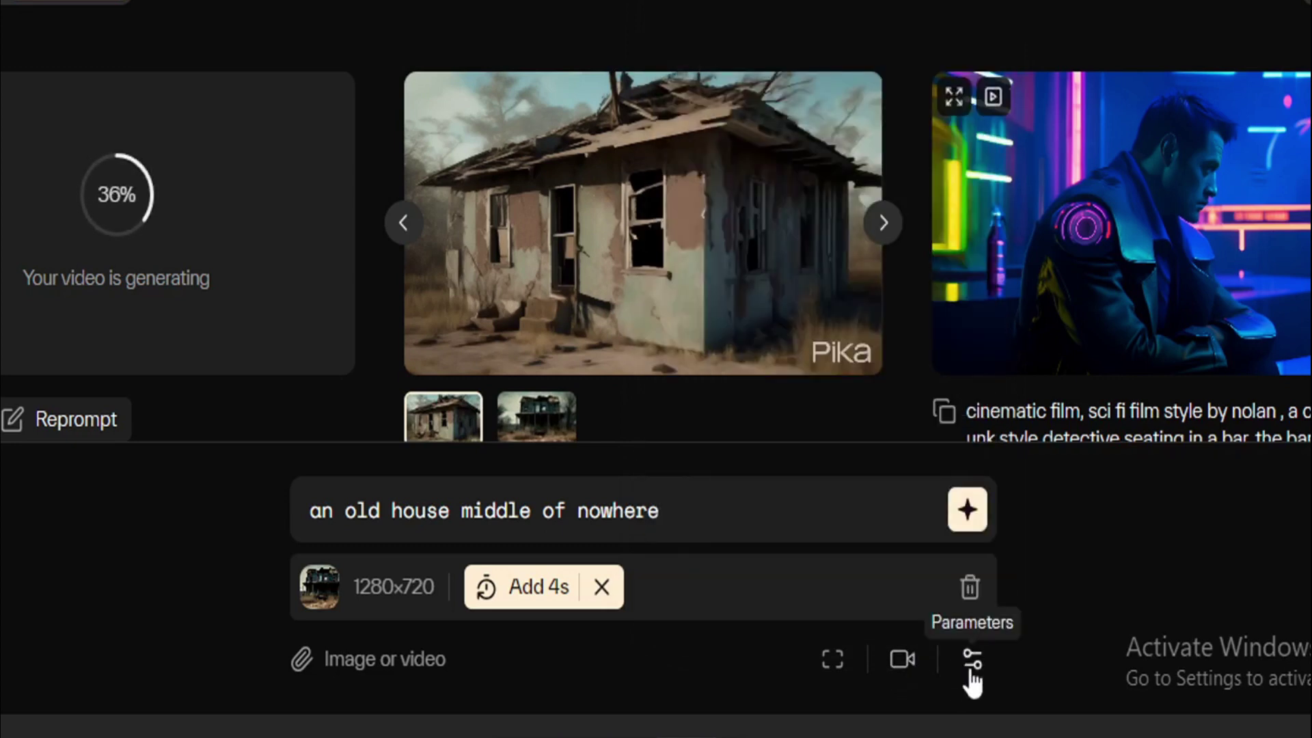
Set the consistency with the text to 9 in the generation parameters
{"action": "left_click", "coordinate": [972, 677]}
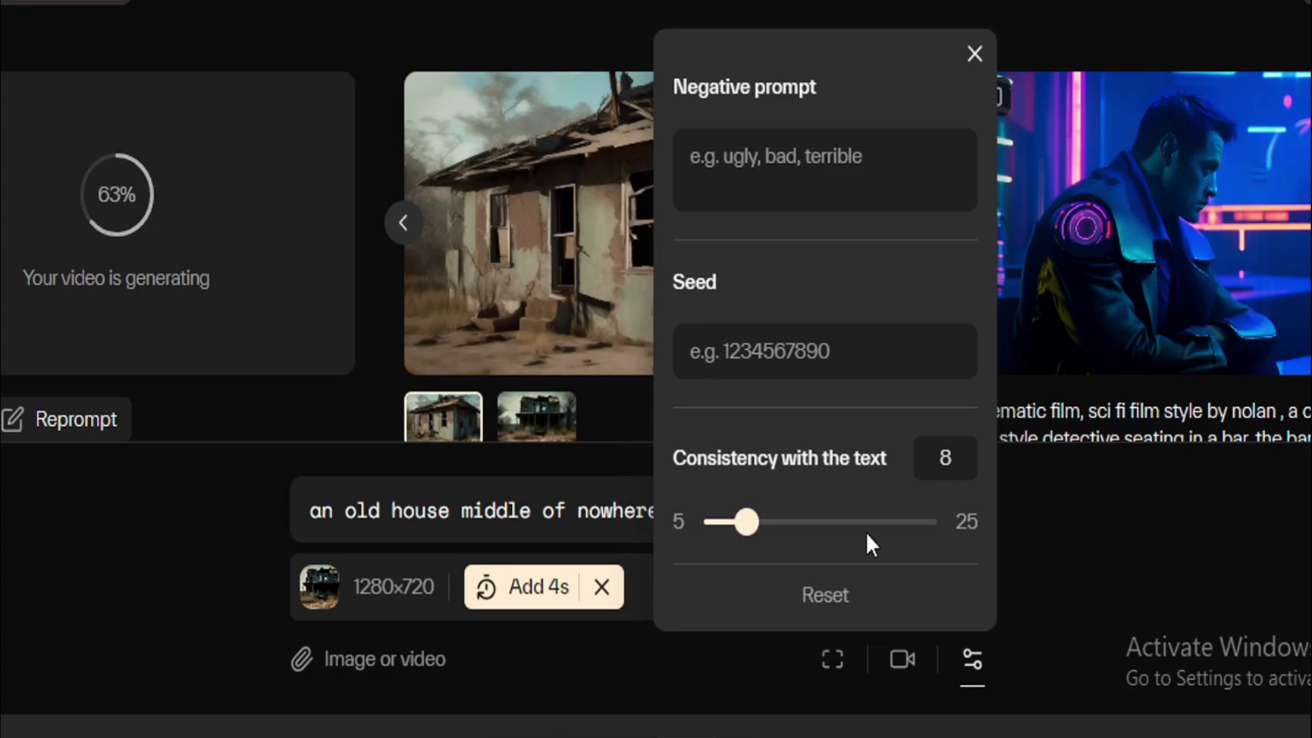
{"action": "left_click", "coordinate": [818, 520]}
{"action": "left_click", "coordinate": [760, 525]}
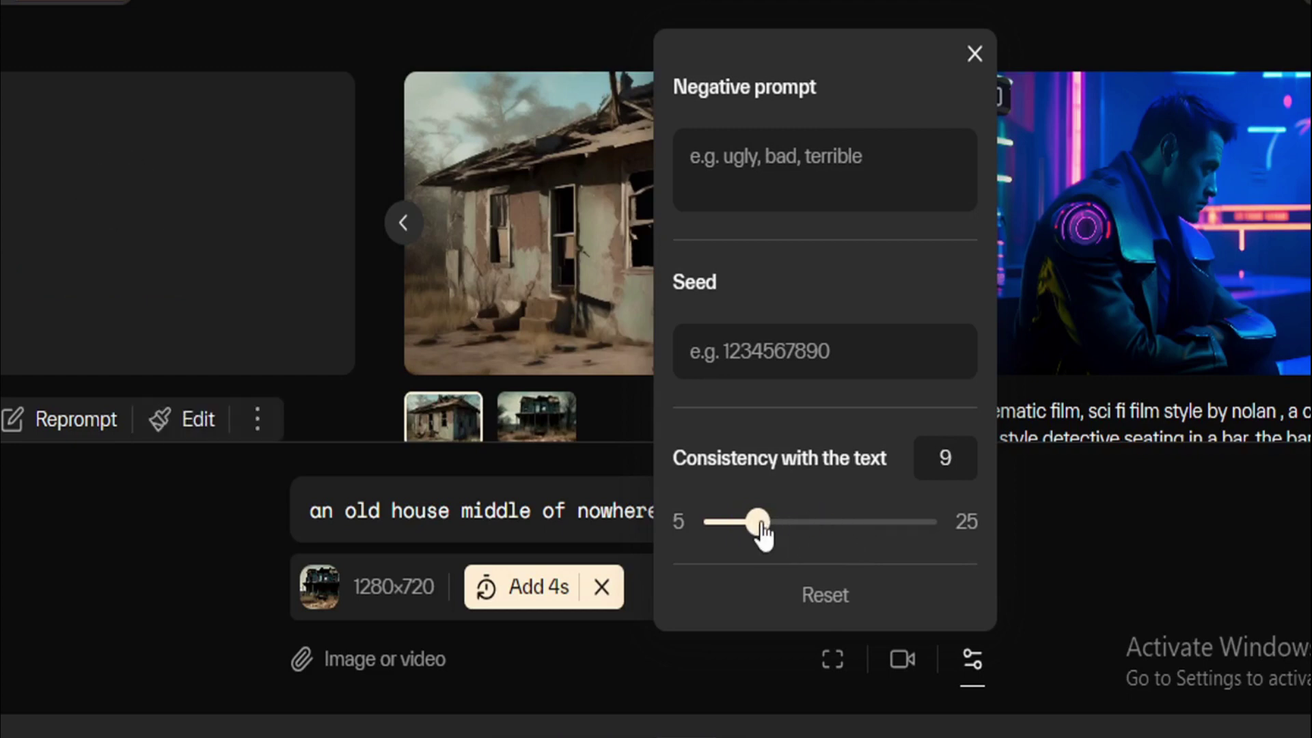
{"action": "key", "text": "Escape"}
Try the aspect ratios 9:16, 1:1, 5:2, 4:5 and 4:3, and return to 16:9
{"action": "left_click", "coordinate": [832, 660]}
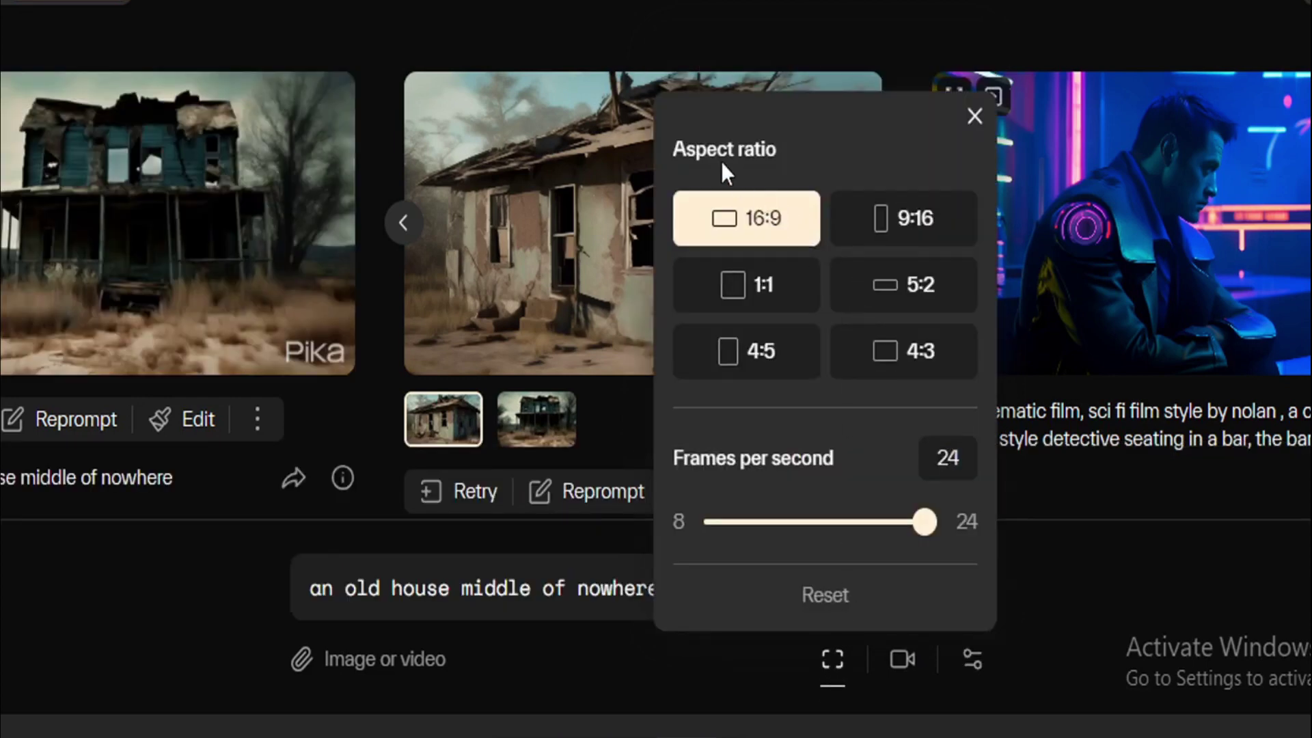
{"action": "left_click", "coordinate": [881, 222]}
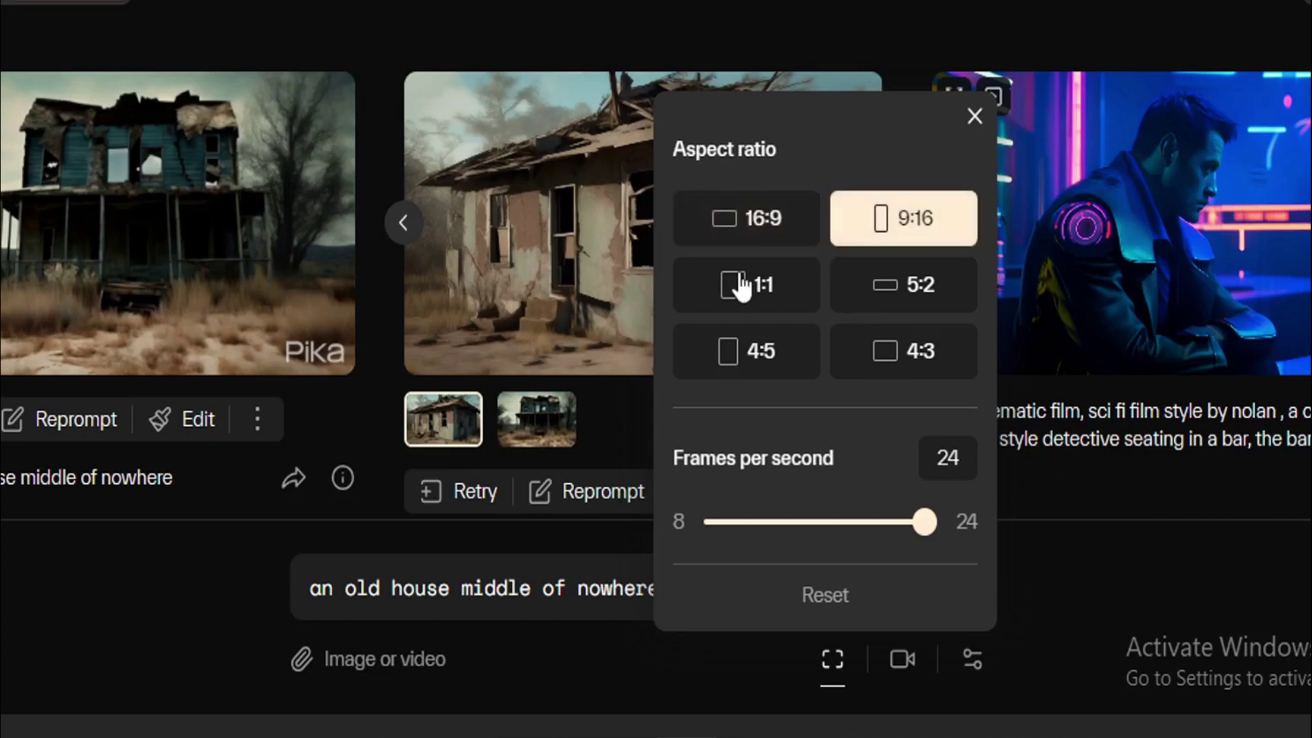
{"action": "left_click", "coordinate": [742, 287]}
{"action": "left_click", "coordinate": [899, 308]}
{"action": "left_click", "coordinate": [754, 350]}
{"action": "left_click", "coordinate": [915, 360]}
{"action": "left_click", "coordinate": [916, 297]}
{"action": "left_click", "coordinate": [909, 231]}
{"action": "left_click", "coordinate": [777, 225]}
{"action": "left_click", "coordinate": [1073, 547]}
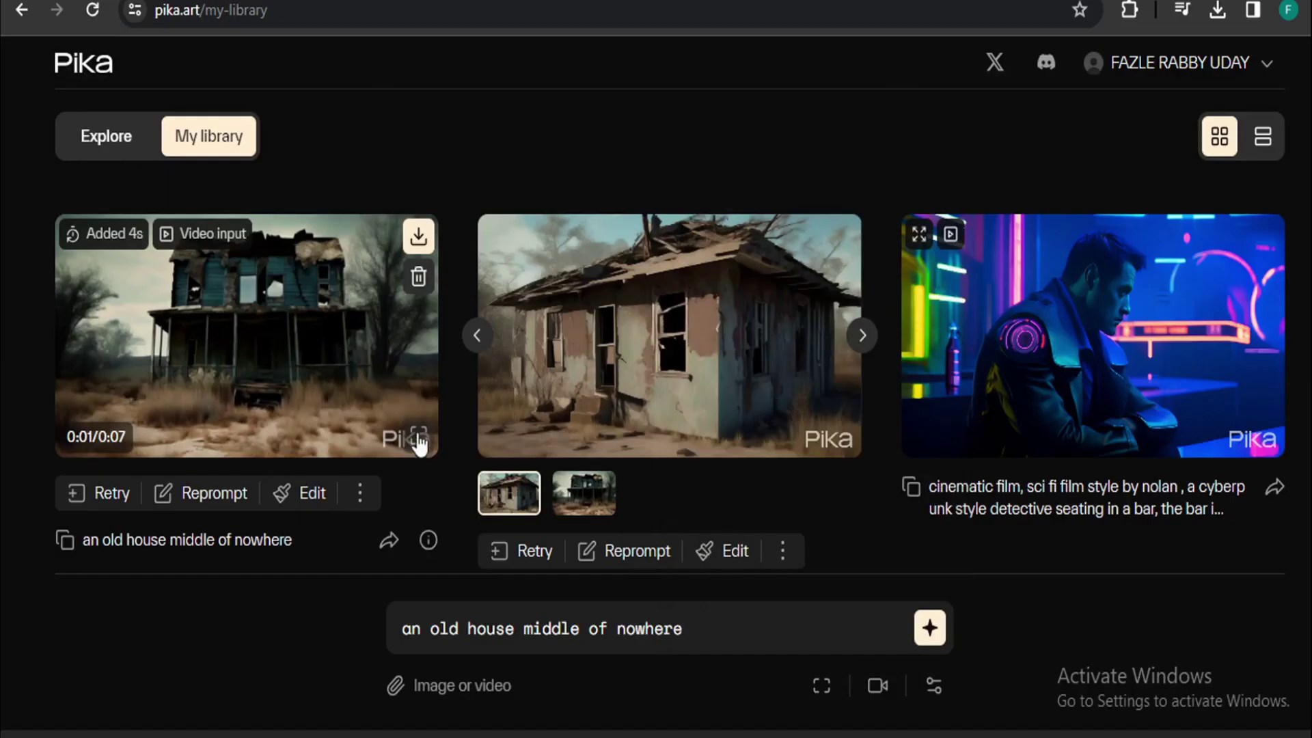
Upscale the extended old house video and view the upscaled version enlarged
{"action": "left_click", "coordinate": [418, 436]}
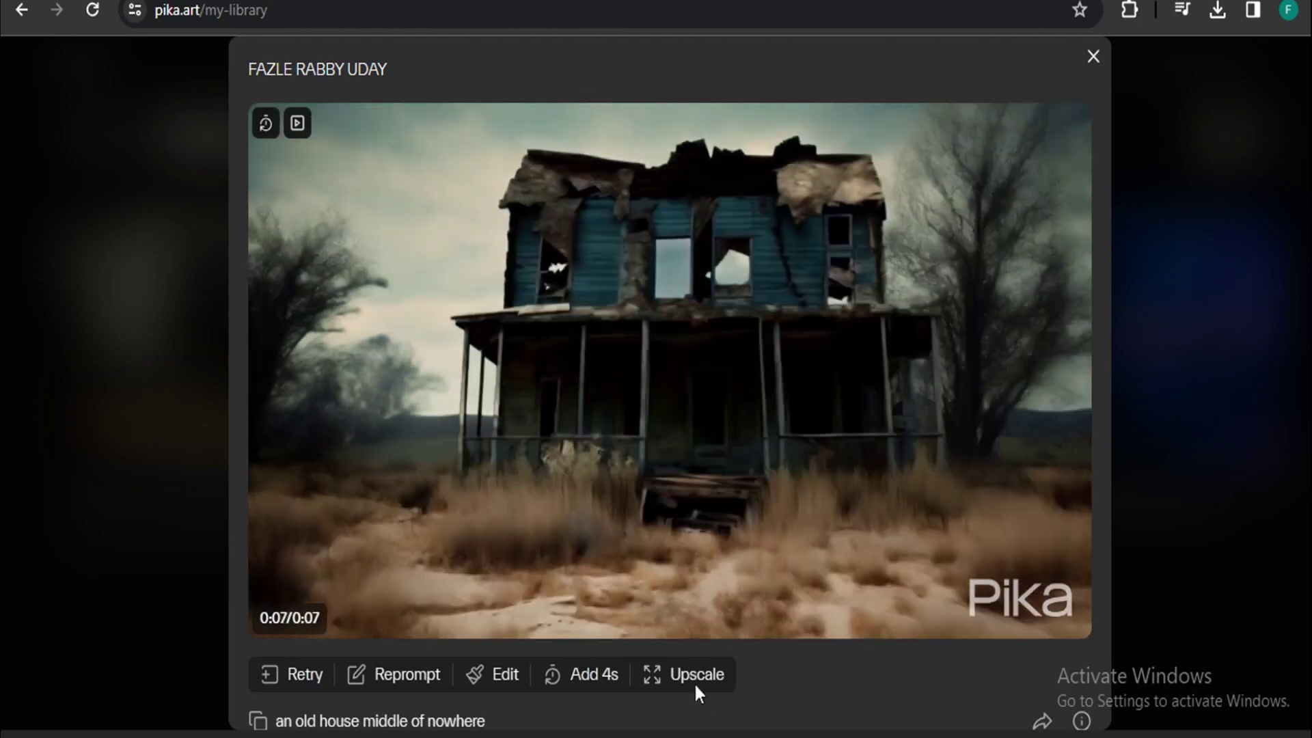
{"action": "left_click", "coordinate": [699, 687]}
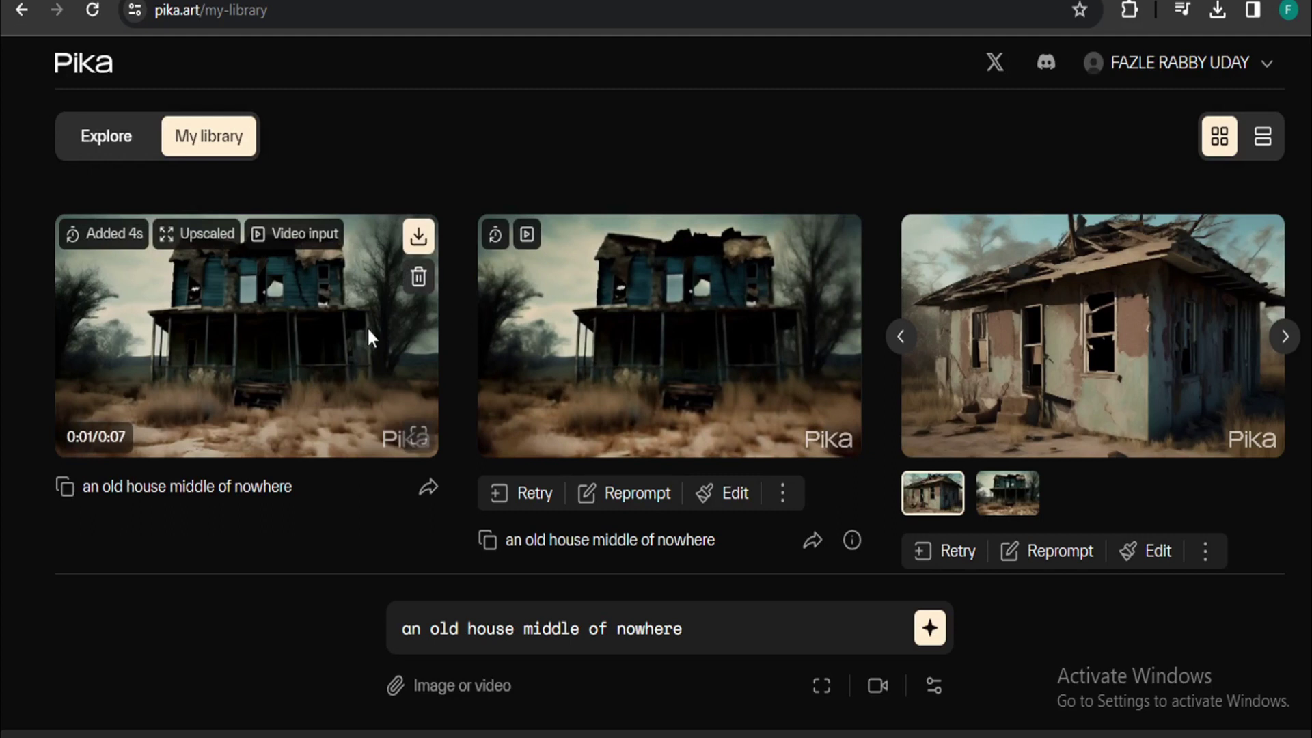
{"action": "left_click", "coordinate": [419, 438]}
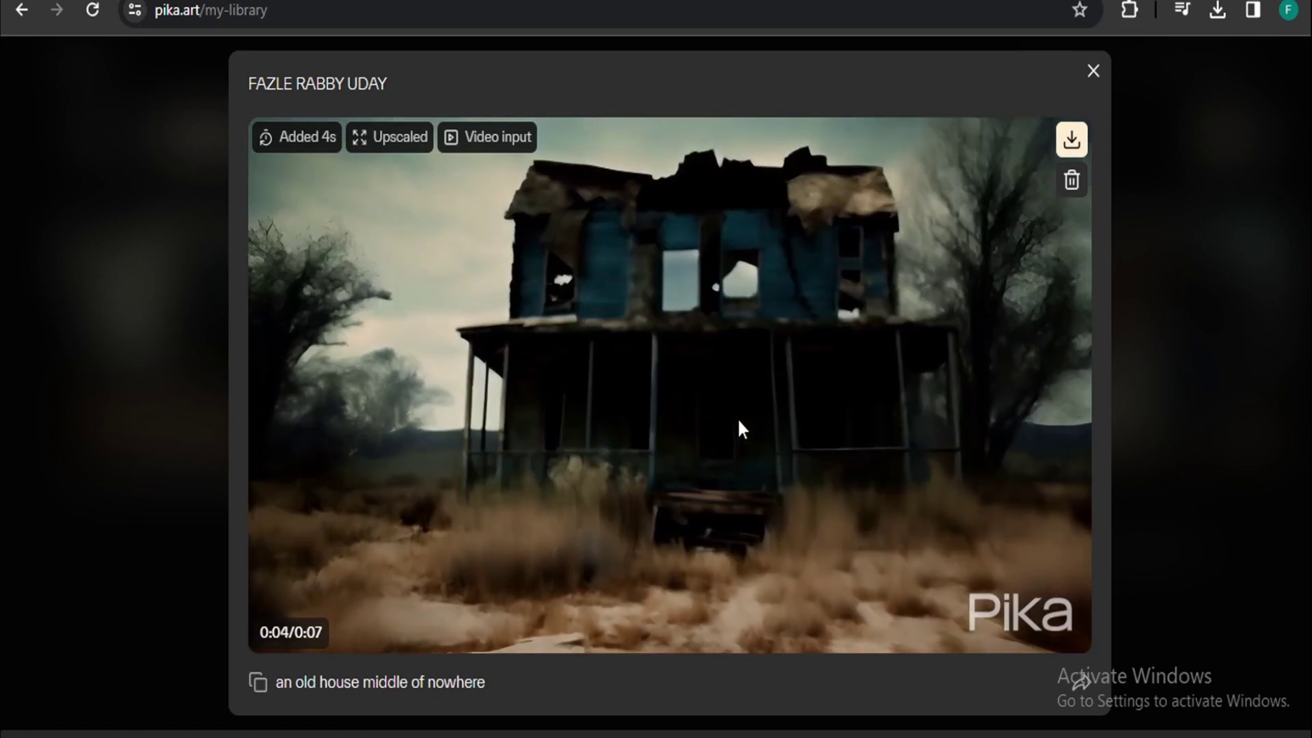
{"action": "key", "text": "Escape"}
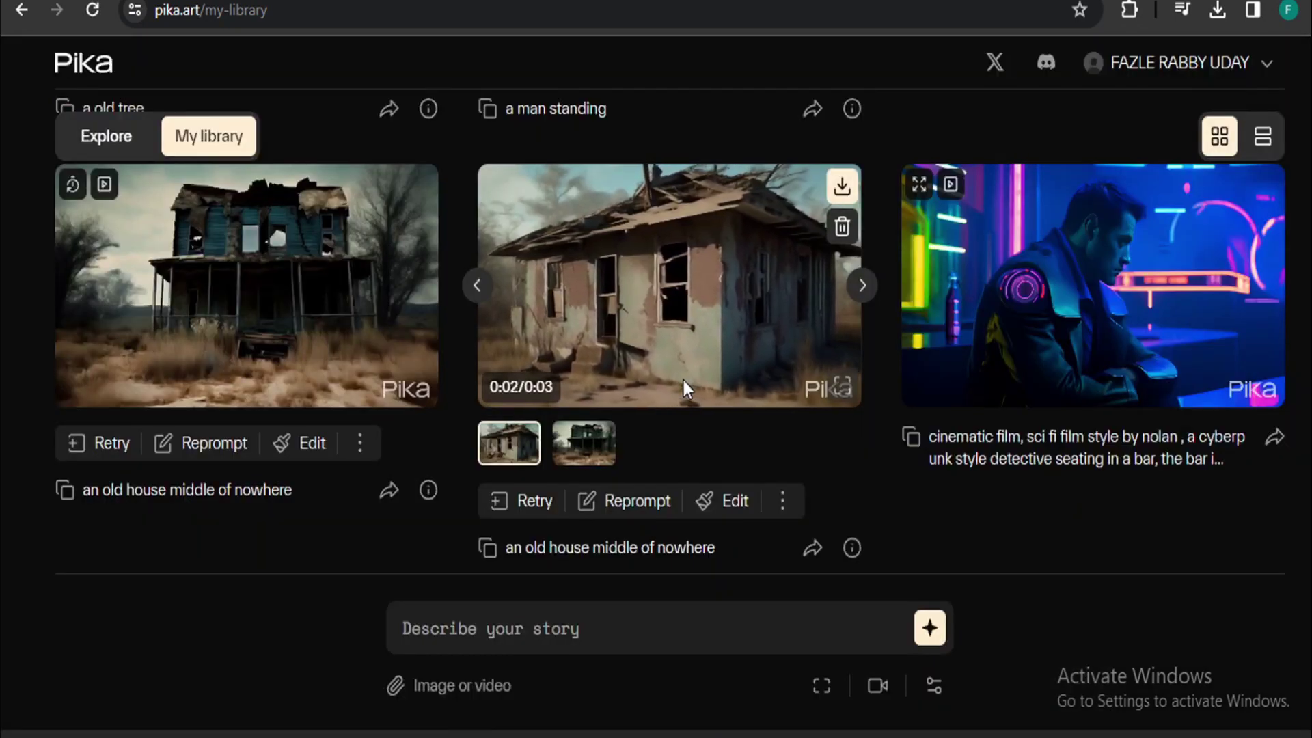
Start a region edit on the extended house video and fit the region over the tree and sky beside the house
{"action": "left_click", "coordinate": [313, 444]}
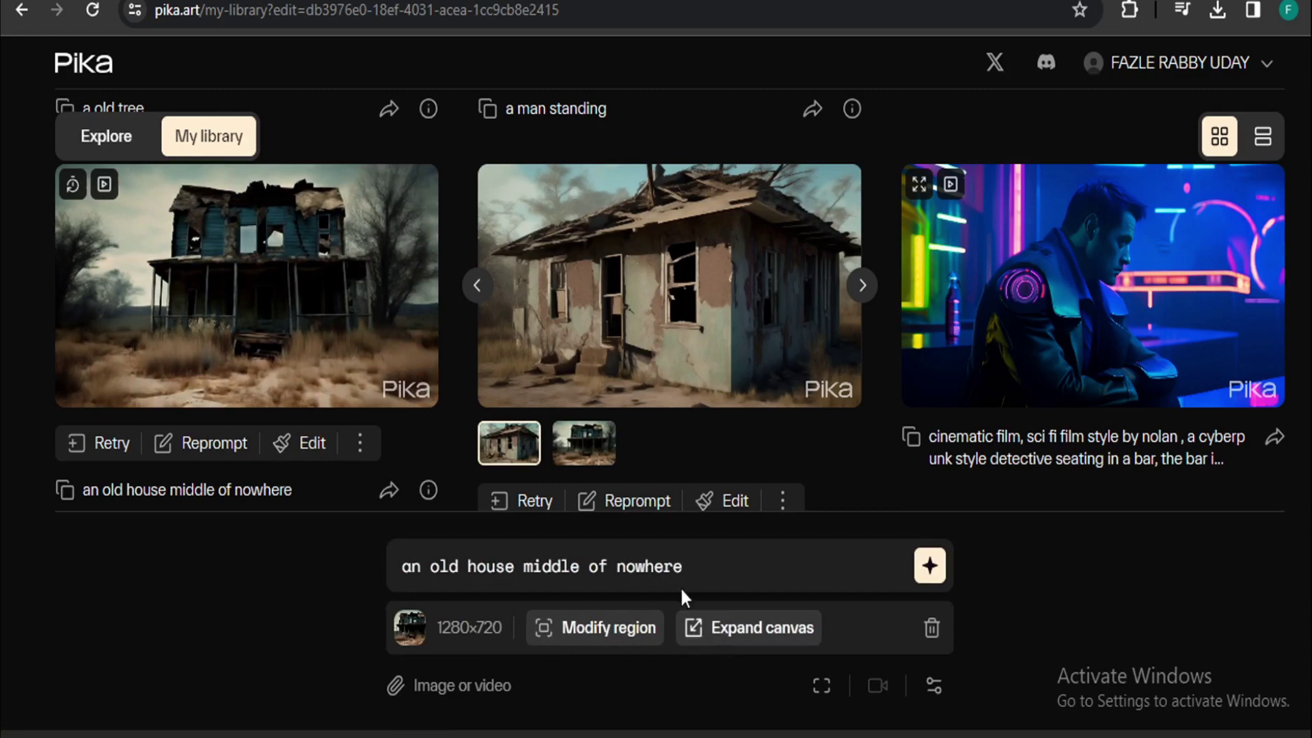
{"action": "left_click", "coordinate": [622, 639]}
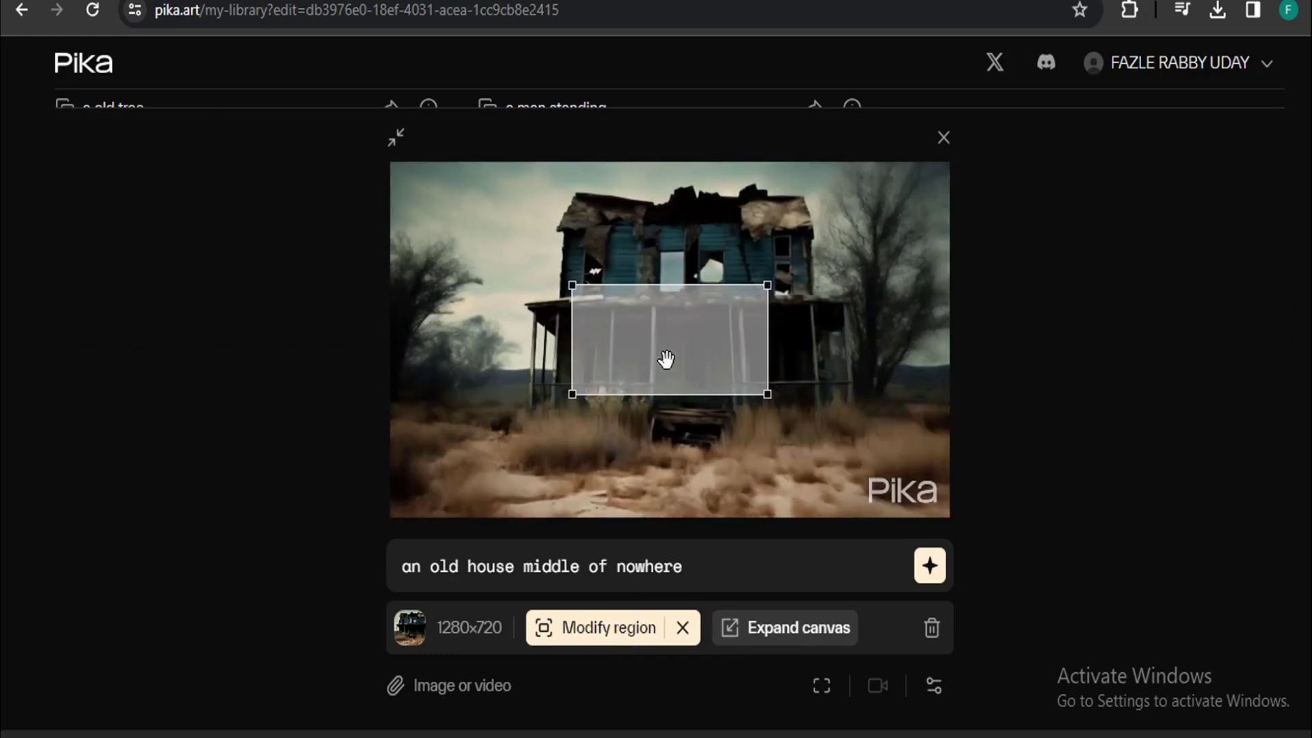
{"action": "left_click_drag", "start_coordinate": [667, 359], "coordinate": [478, 346]}
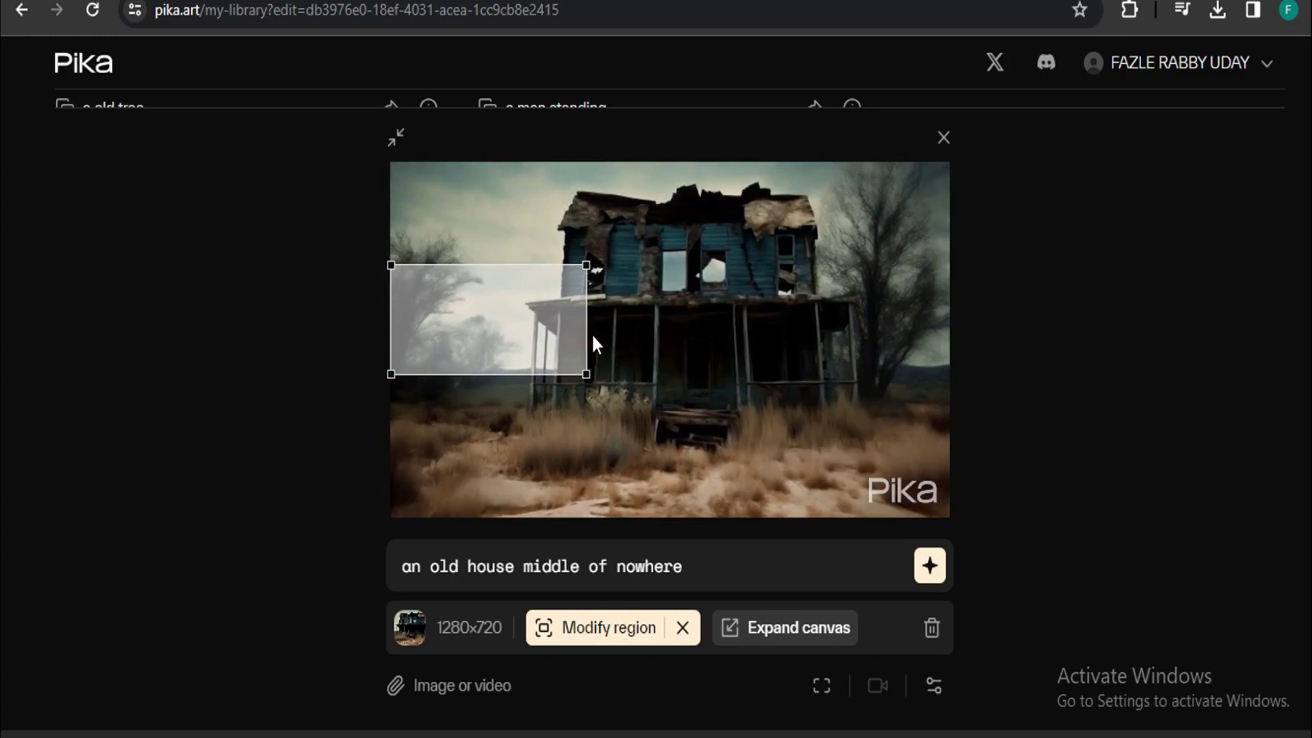
{"action": "left_click_drag", "start_coordinate": [588, 330], "coordinate": [494, 330]}
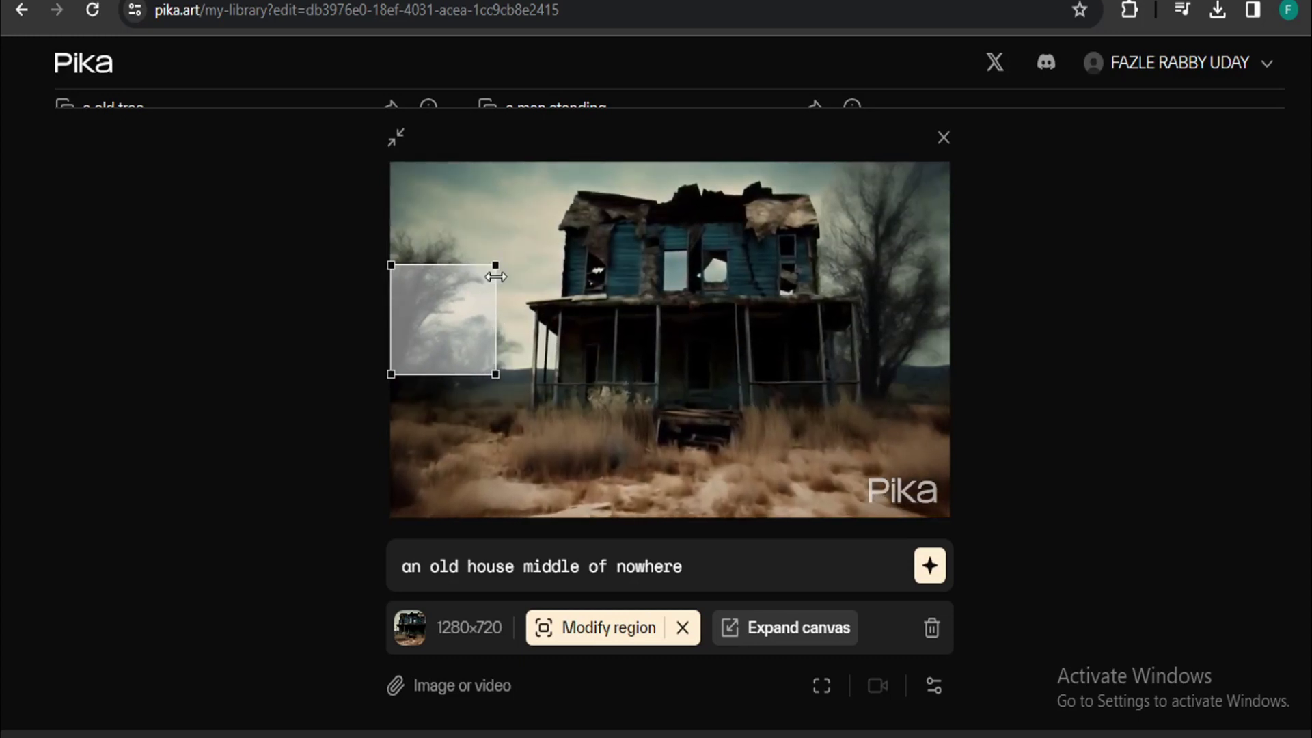
{"action": "left_click_drag", "start_coordinate": [497, 266], "coordinate": [536, 162]}
{"action": "left_click_drag", "start_coordinate": [504, 242], "coordinate": [481, 303]}
{"action": "left_click_drag", "start_coordinate": [535, 241], "coordinate": [549, 166]}
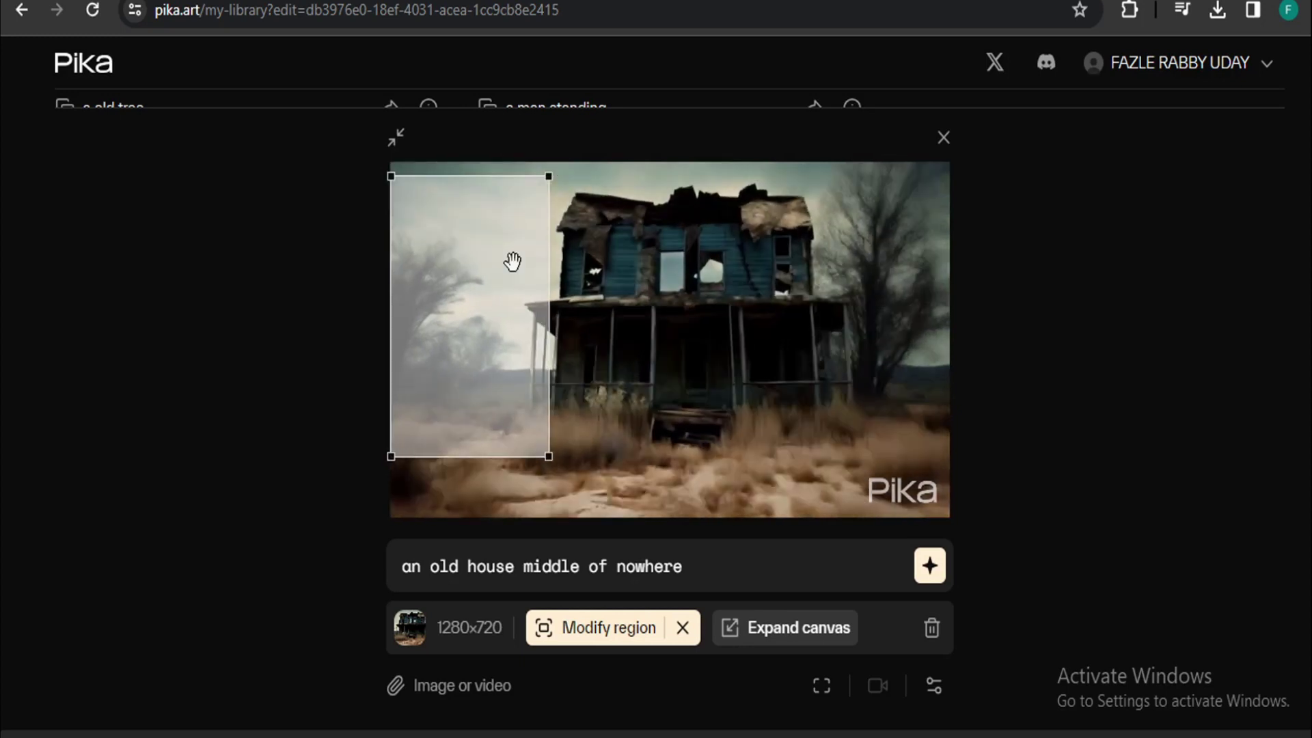
{"action": "left_click_drag", "start_coordinate": [512, 260], "coordinate": [508, 221]}
Replace the prompt with "remove tree" and generate the edit for the region beside the house
{"action": "left_click_drag", "start_coordinate": [683, 568], "coordinate": [429, 570]}
{"action": "key", "text": "BackSpace"}
{"action": "key", "text": "BackSpace"}
{"action": "key", "text": "BackSpace"}
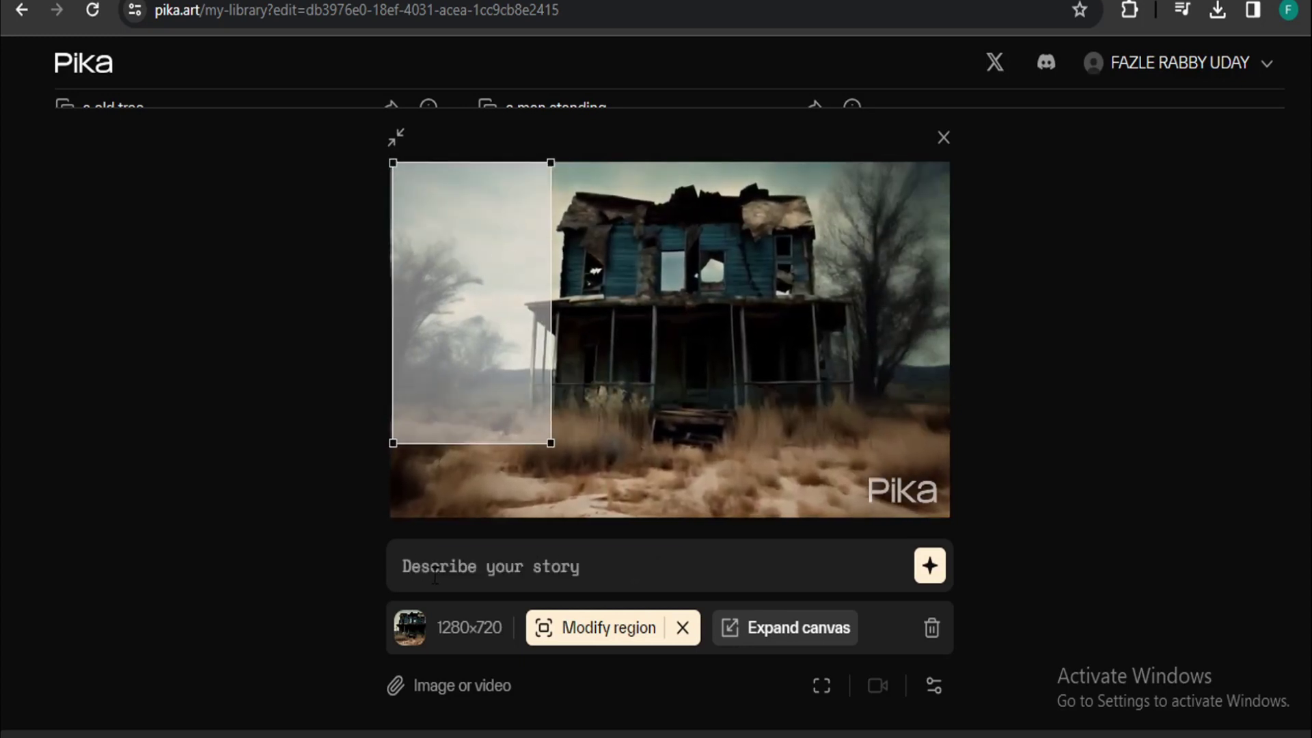
{"action": "type", "text": "remove tree"}
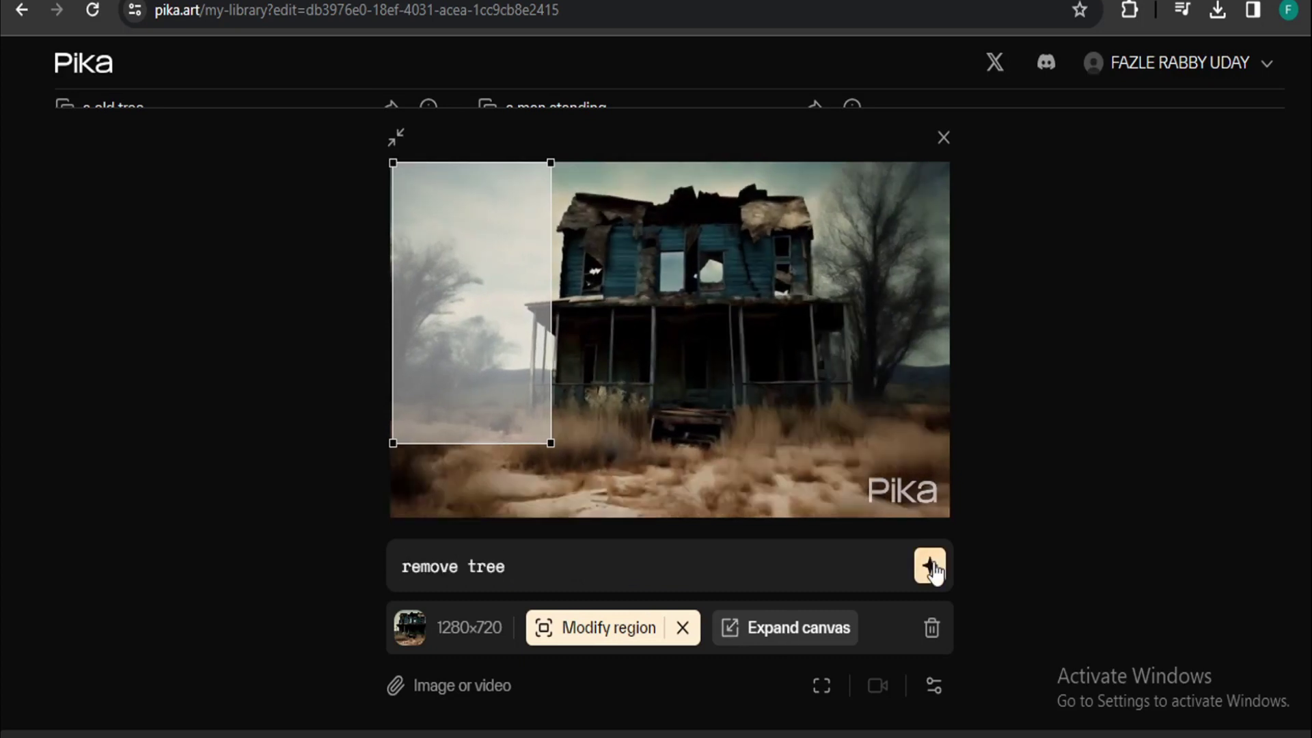
{"action": "left_click", "coordinate": [931, 567]}
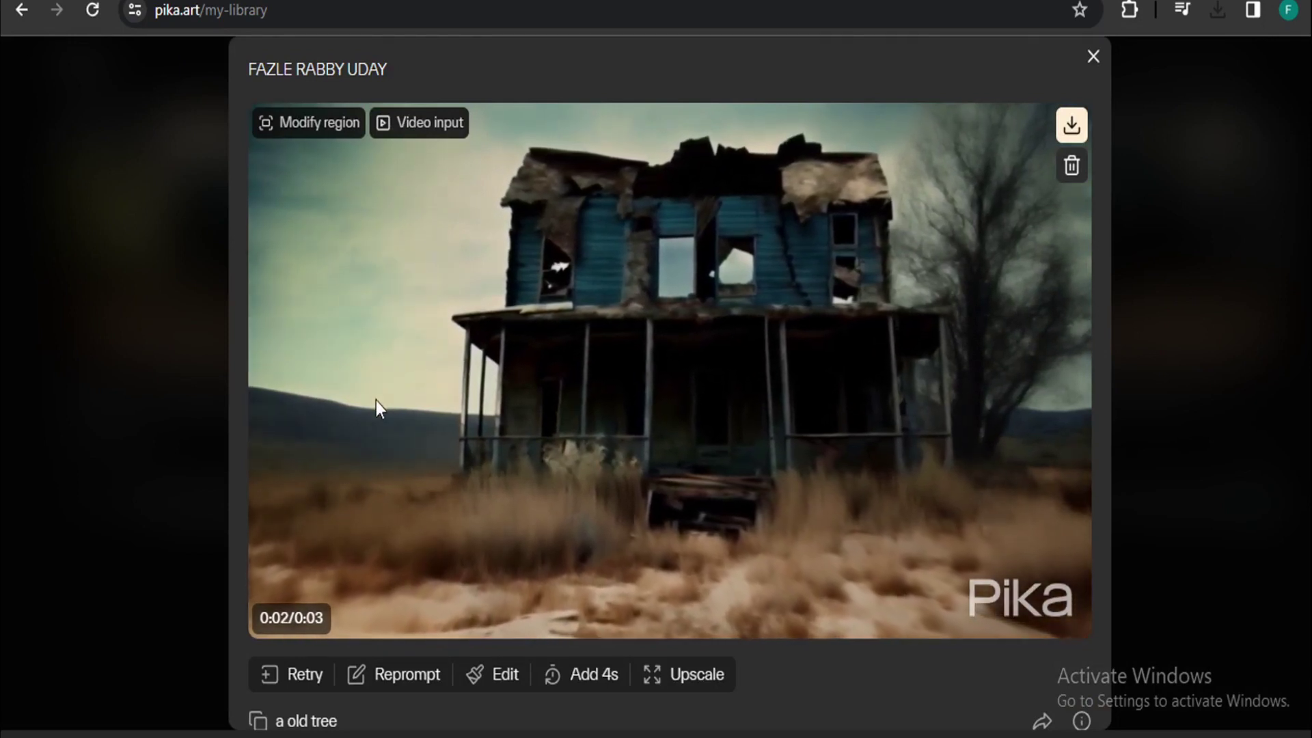
Download the "a old tree" version of the house video and view the "remove tree" version enlarged
{"action": "left_click", "coordinate": [1071, 125]}
{"action": "left_click", "coordinate": [1091, 57]}
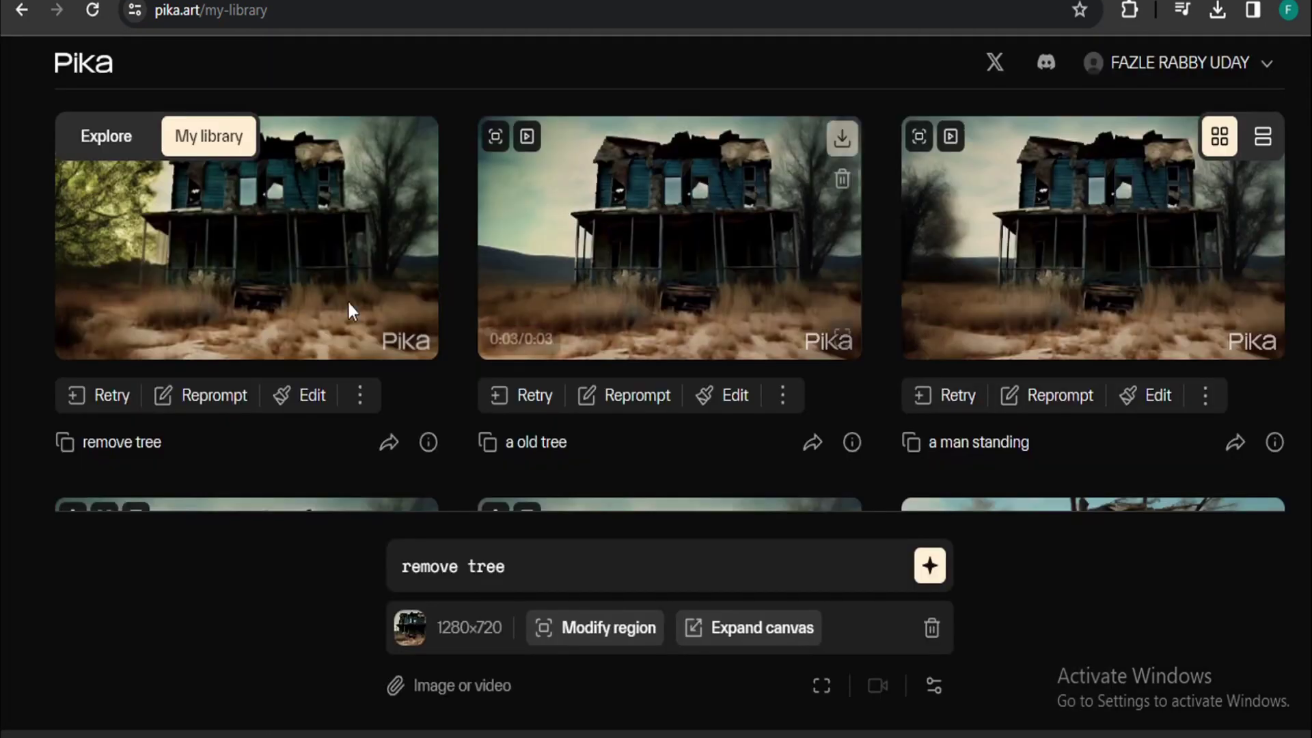
{"action": "left_click", "coordinate": [417, 350]}
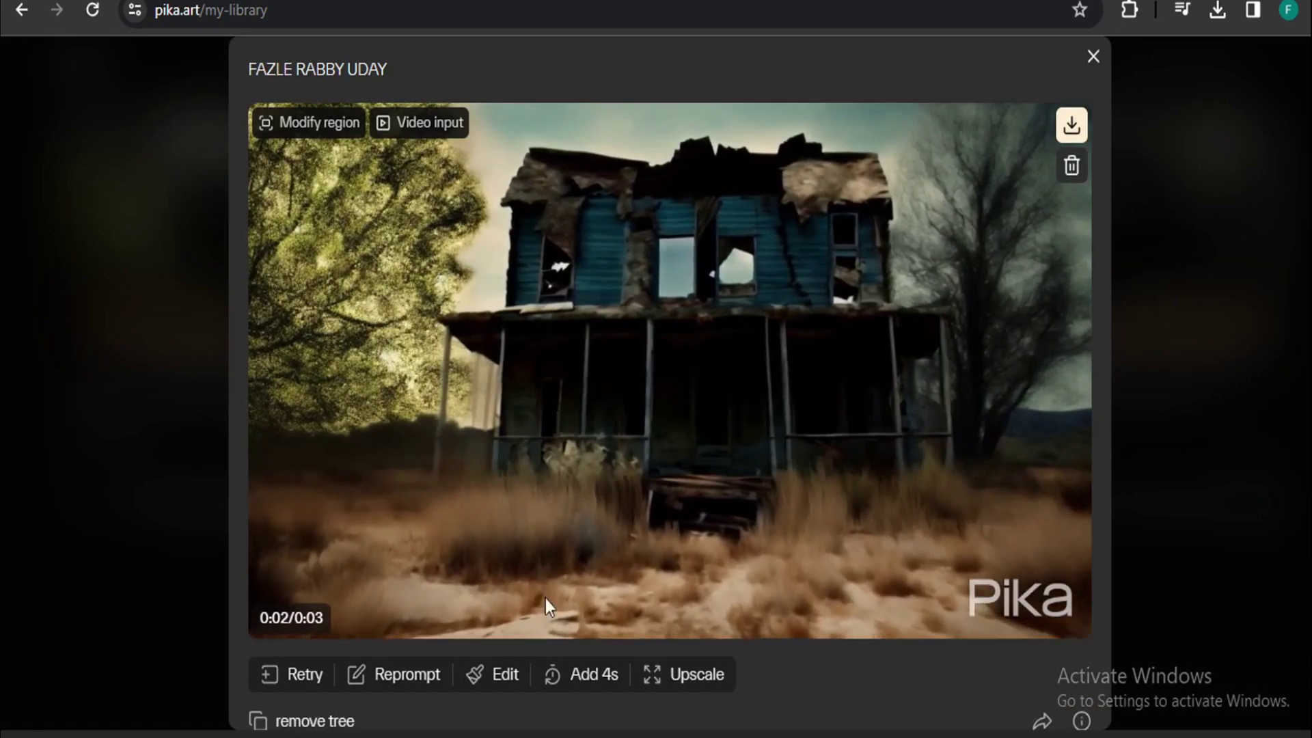
{"action": "left_click", "coordinate": [1093, 57]}
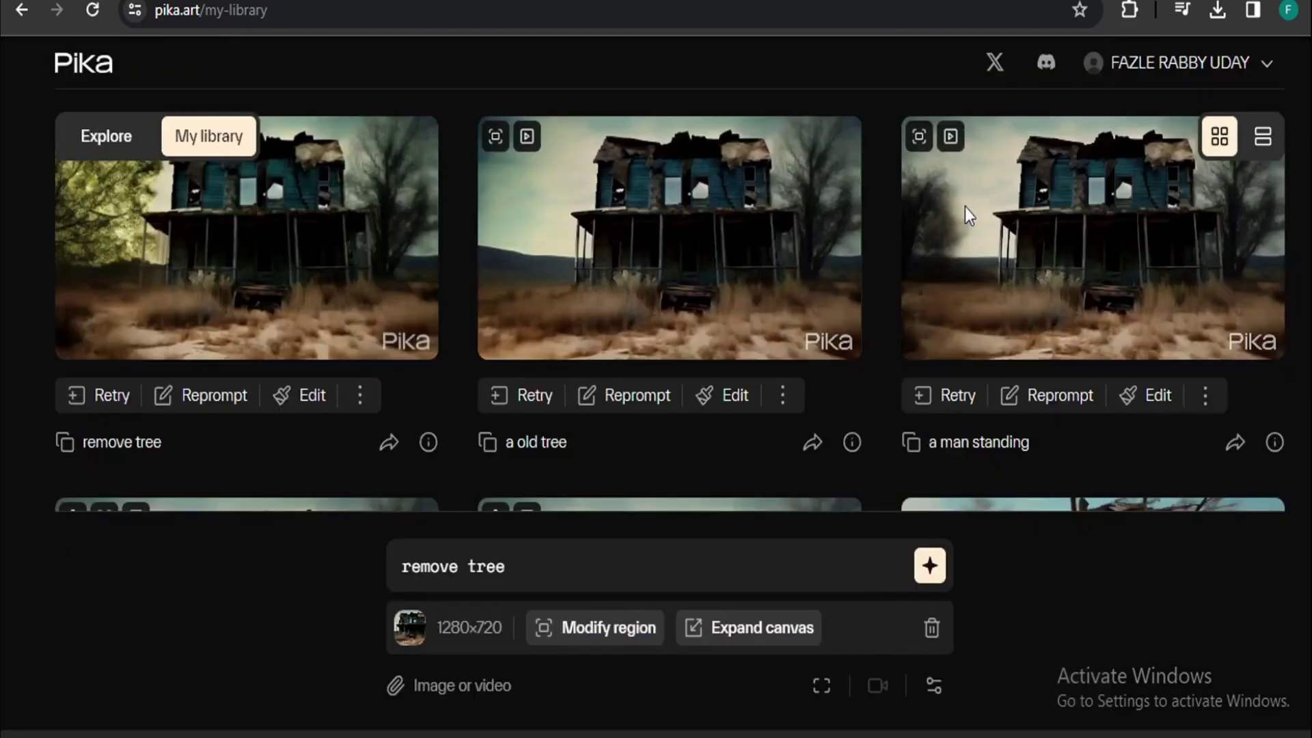
Start a canvas expansion of the house video, try the 9:16 ratio, and set the canvas to 5:2
{"action": "left_click", "coordinate": [738, 629]}
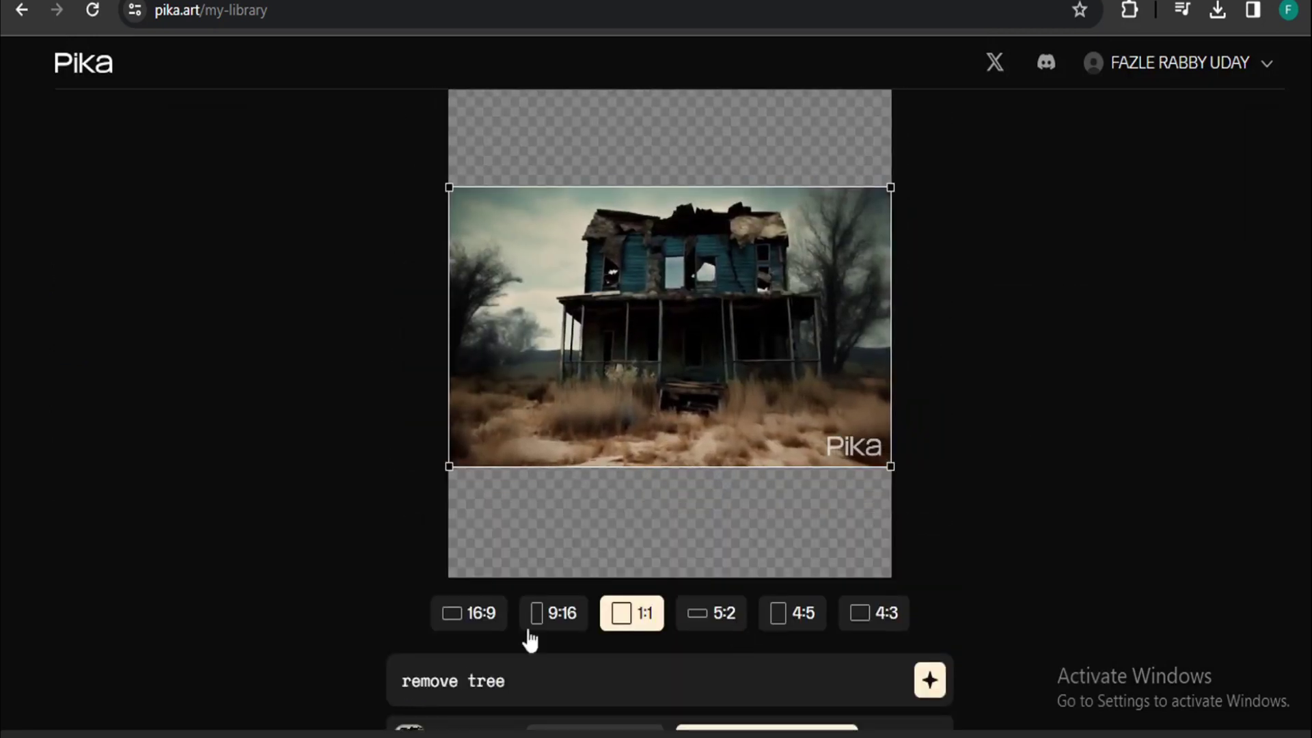
{"action": "left_click", "coordinate": [554, 623]}
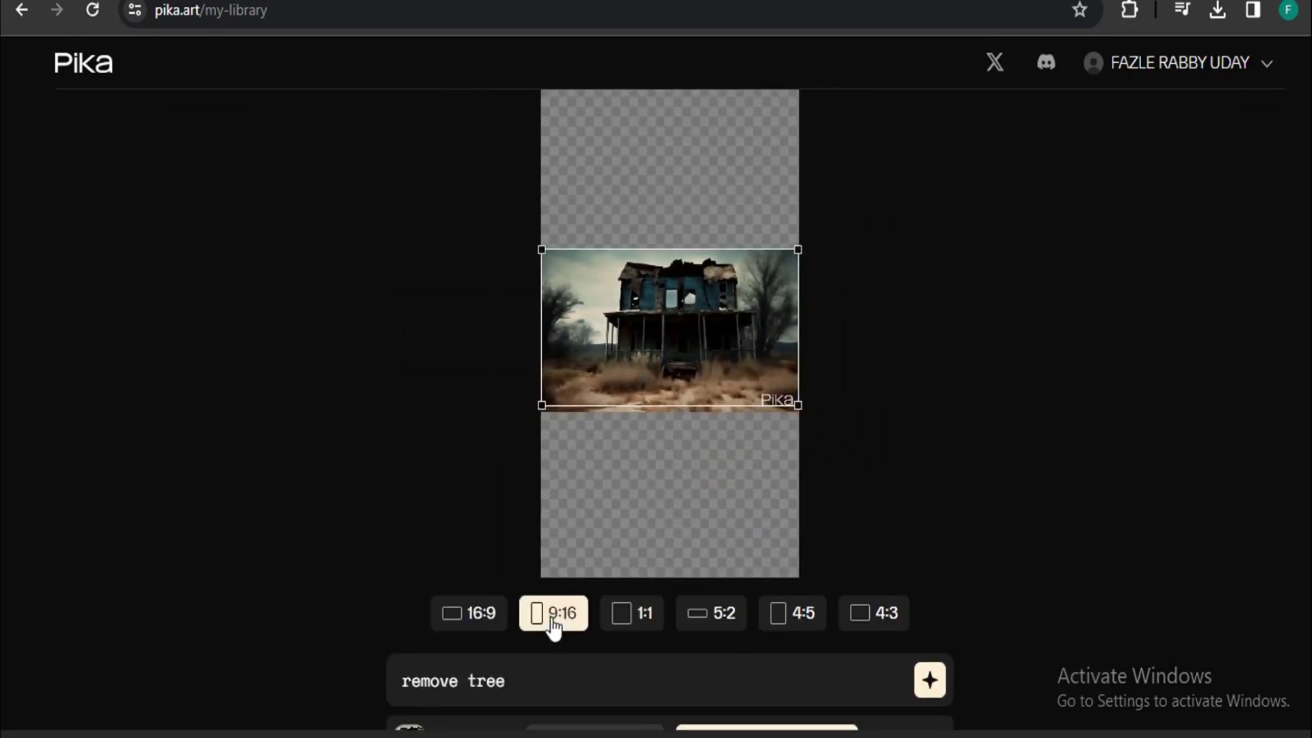
{"action": "left_click", "coordinate": [715, 622]}
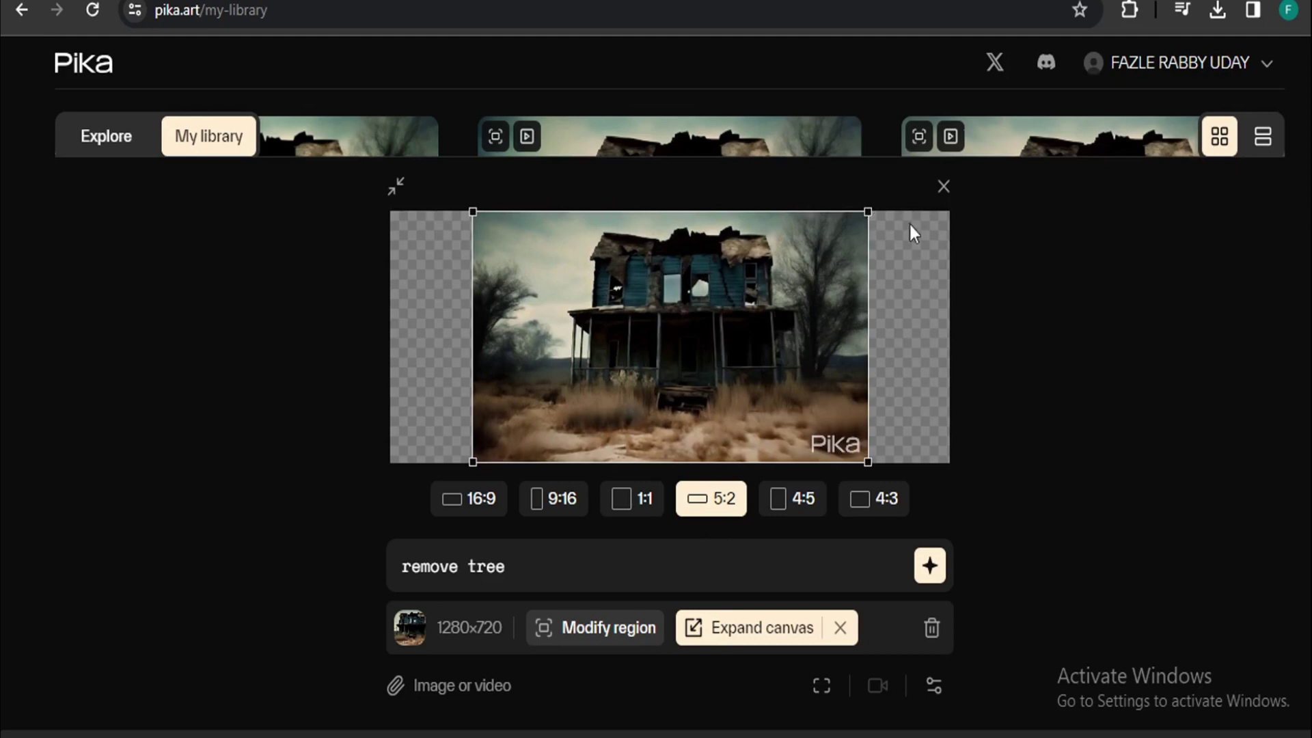
Replace the prompt with "expand", generate the expanded house video, and close the canvas editor
{"action": "left_click", "coordinate": [929, 565]}
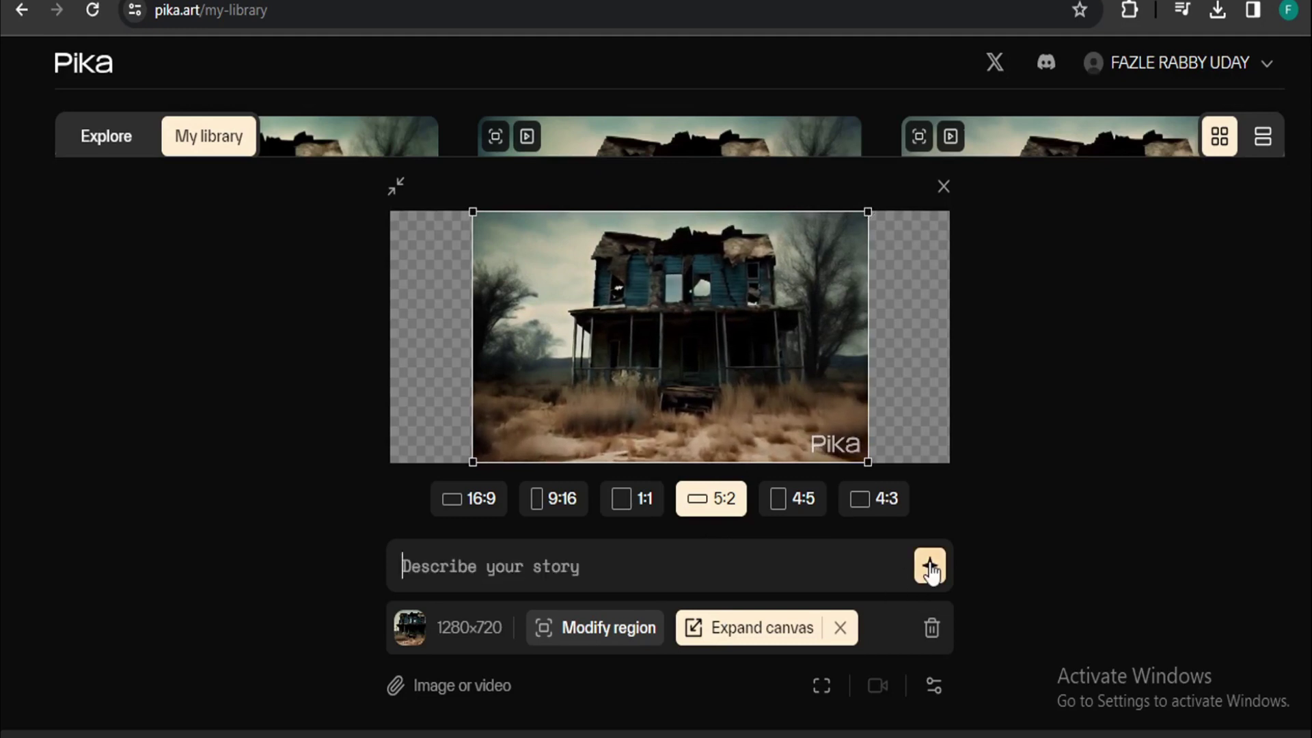
{"action": "left_click", "coordinate": [928, 566]}
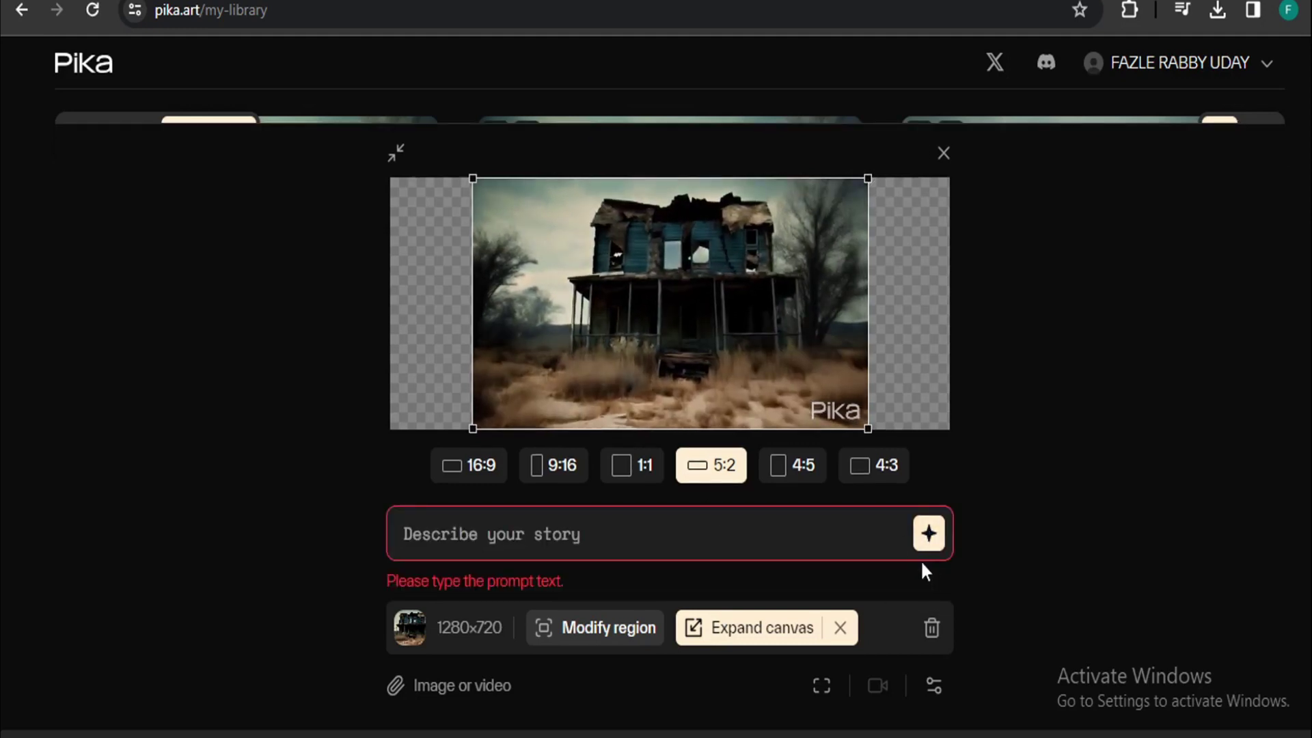
{"action": "left_click", "coordinate": [467, 533]}
{"action": "type", "text": "e"}
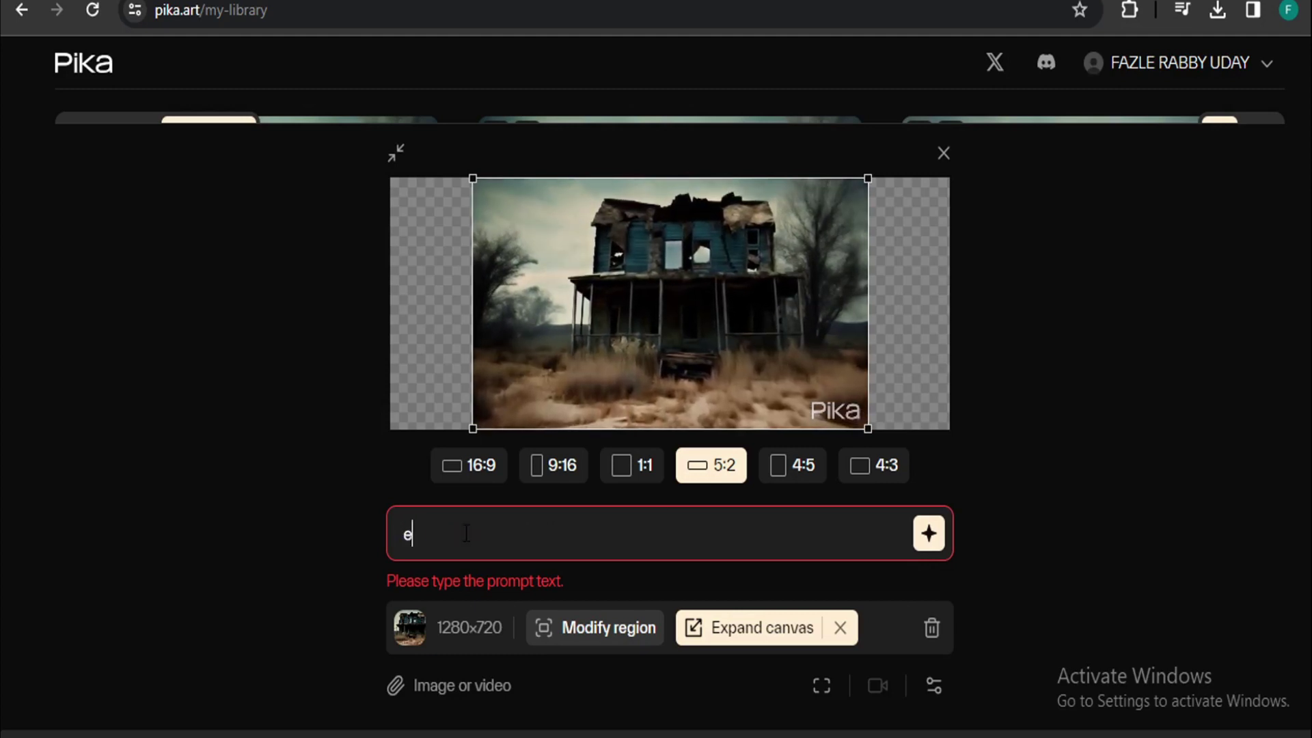
{"action": "type", "text": "xpand"}
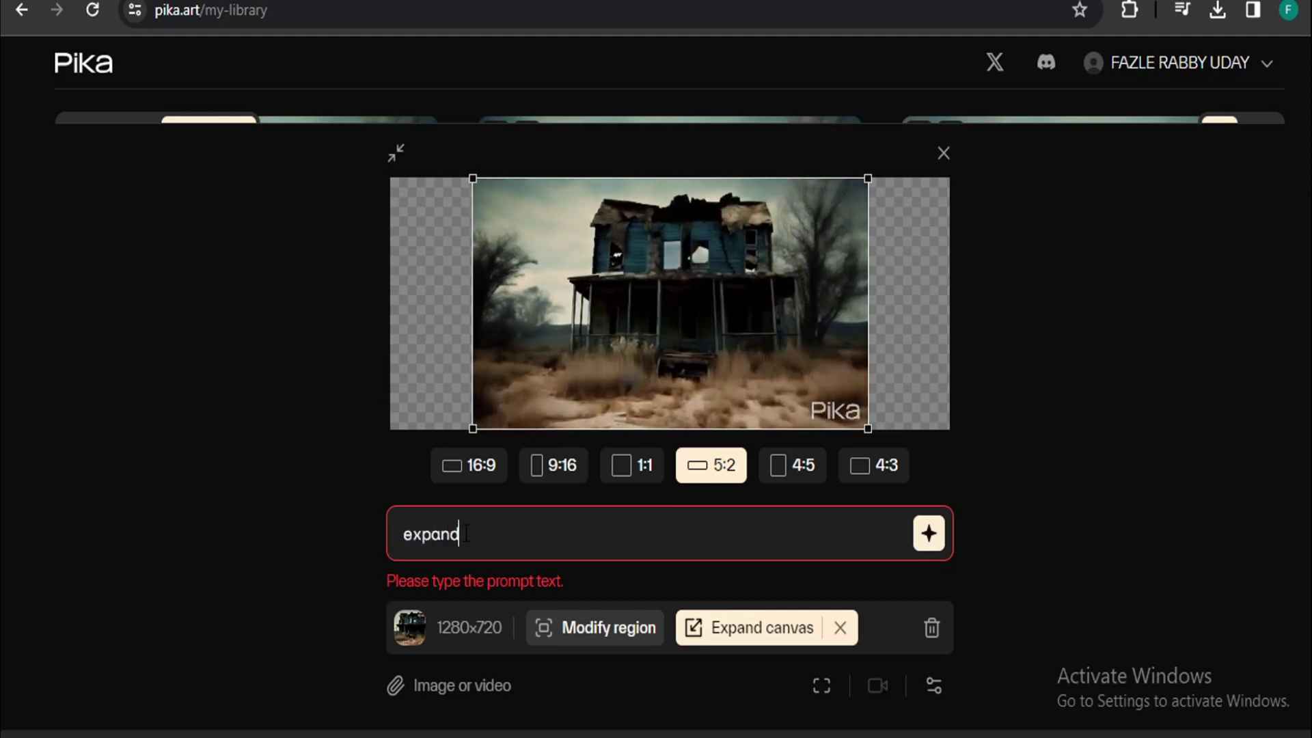
{"action": "left_click", "coordinate": [928, 533]}
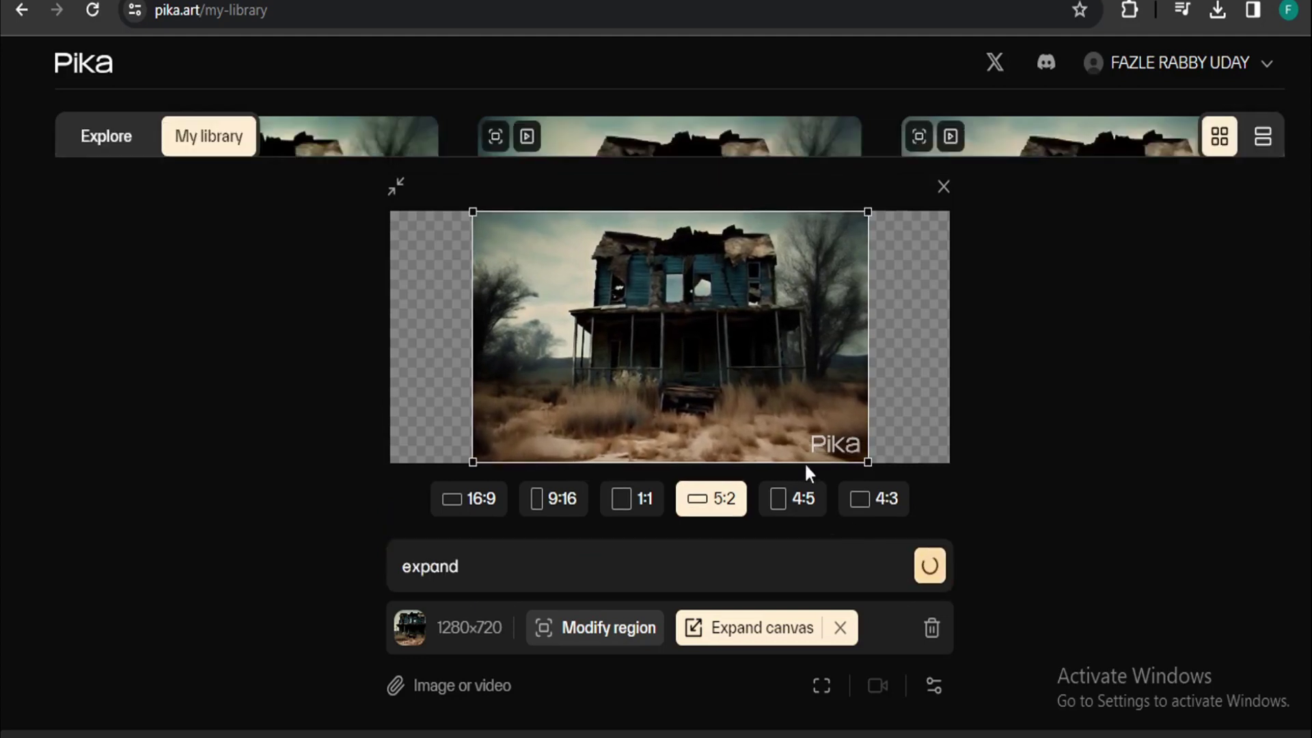
{"action": "left_click", "coordinate": [942, 191]}
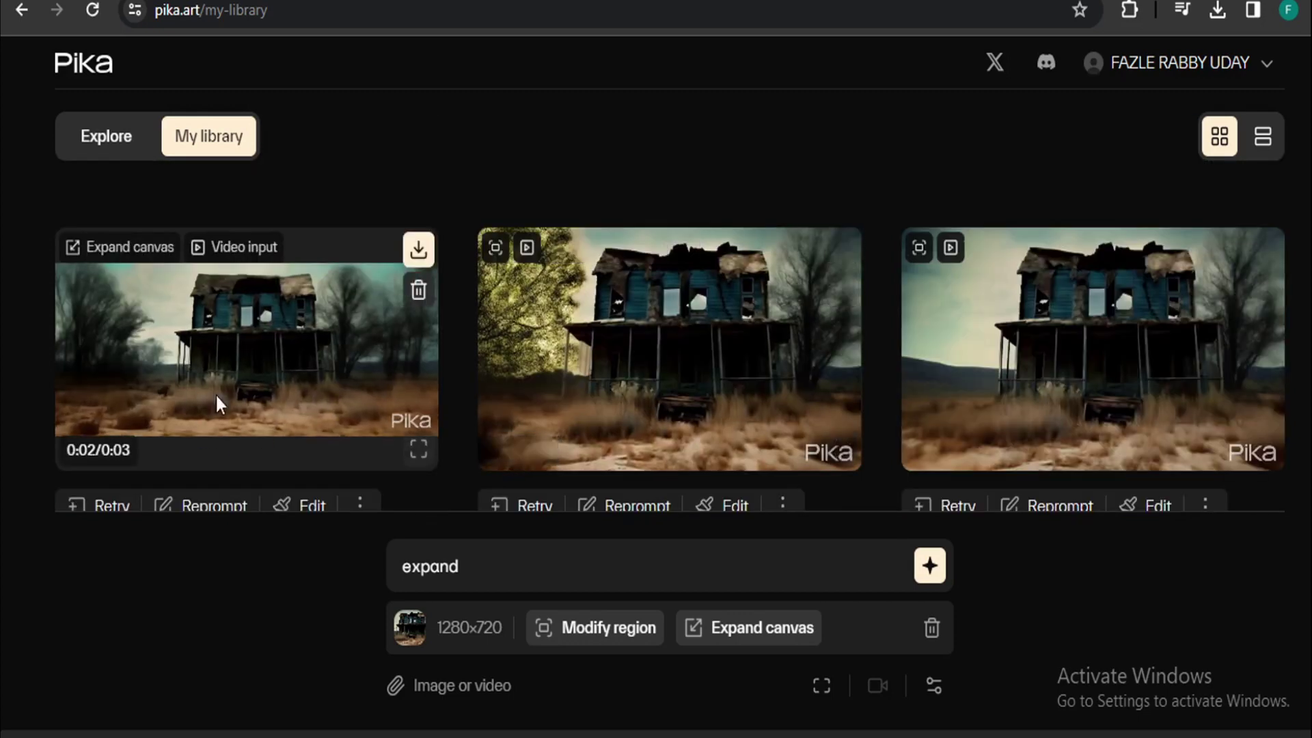
View the expanded 5:2 house video enlarged and return to the library
{"action": "left_click", "coordinate": [418, 451]}
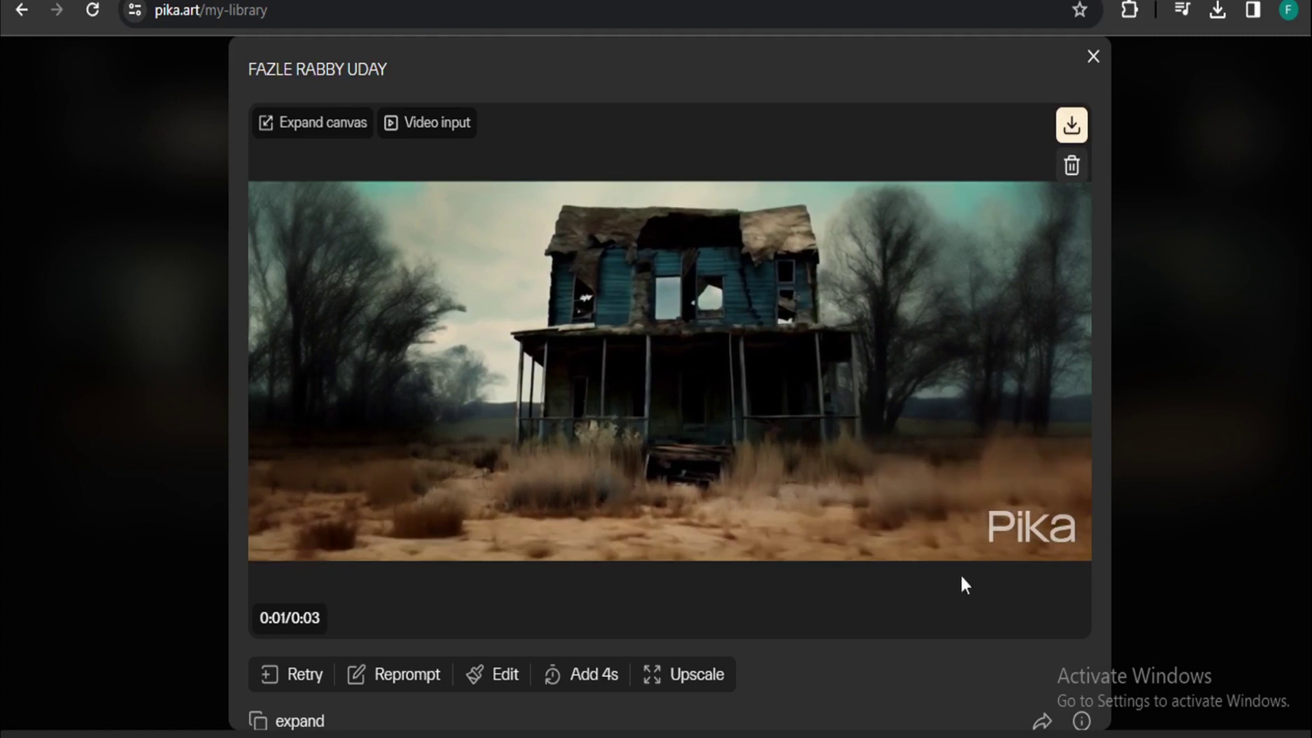
{"action": "mouse_move", "coordinate": [498, 182]}
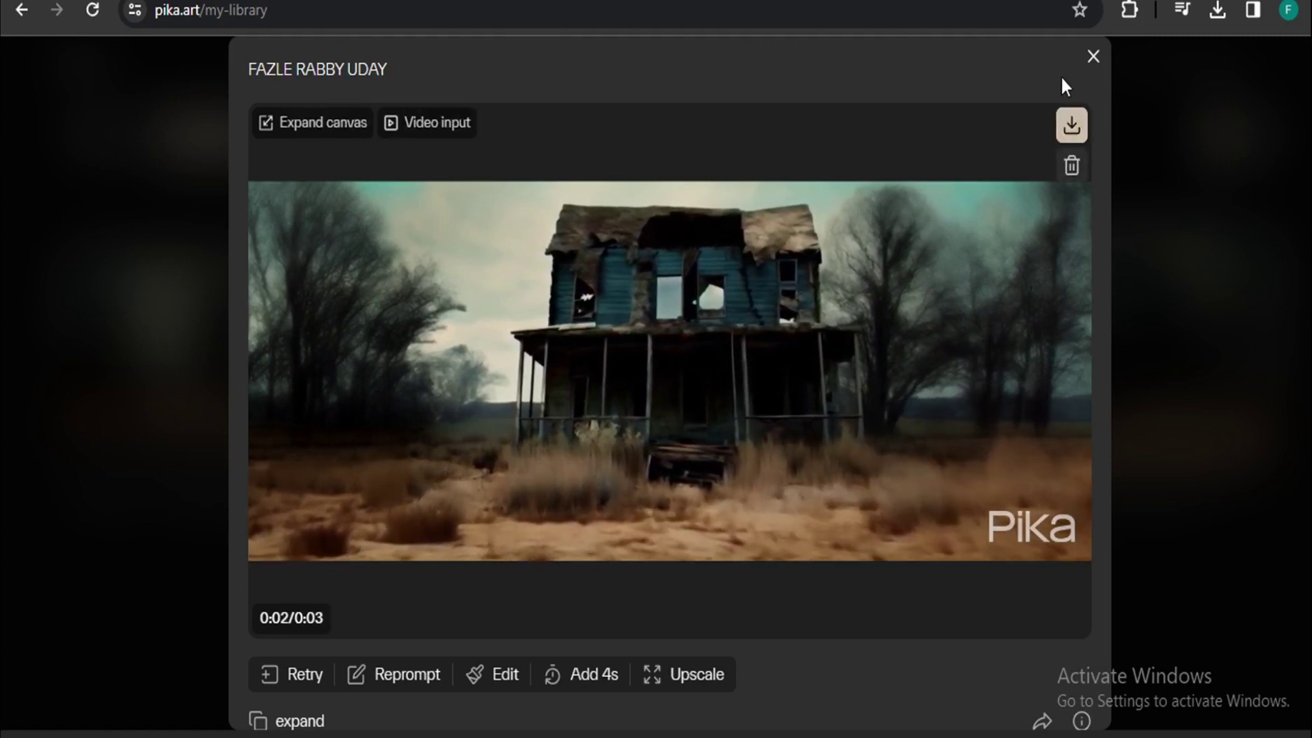
{"action": "left_click", "coordinate": [1095, 58]}
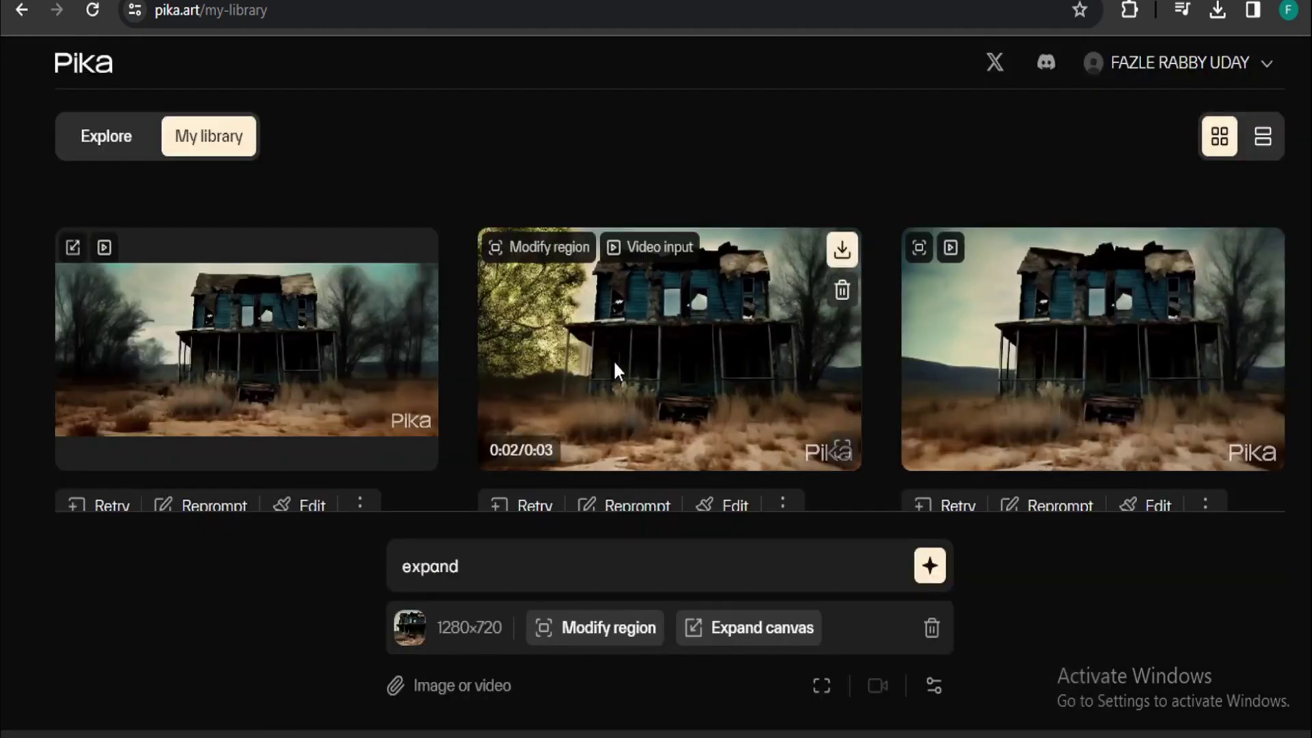
Replace the attached house video with the cyberpunk man image generated in Leonardo.Ai, and clear the prompt in Pika
{"action": "left_click", "coordinate": [932, 630]}
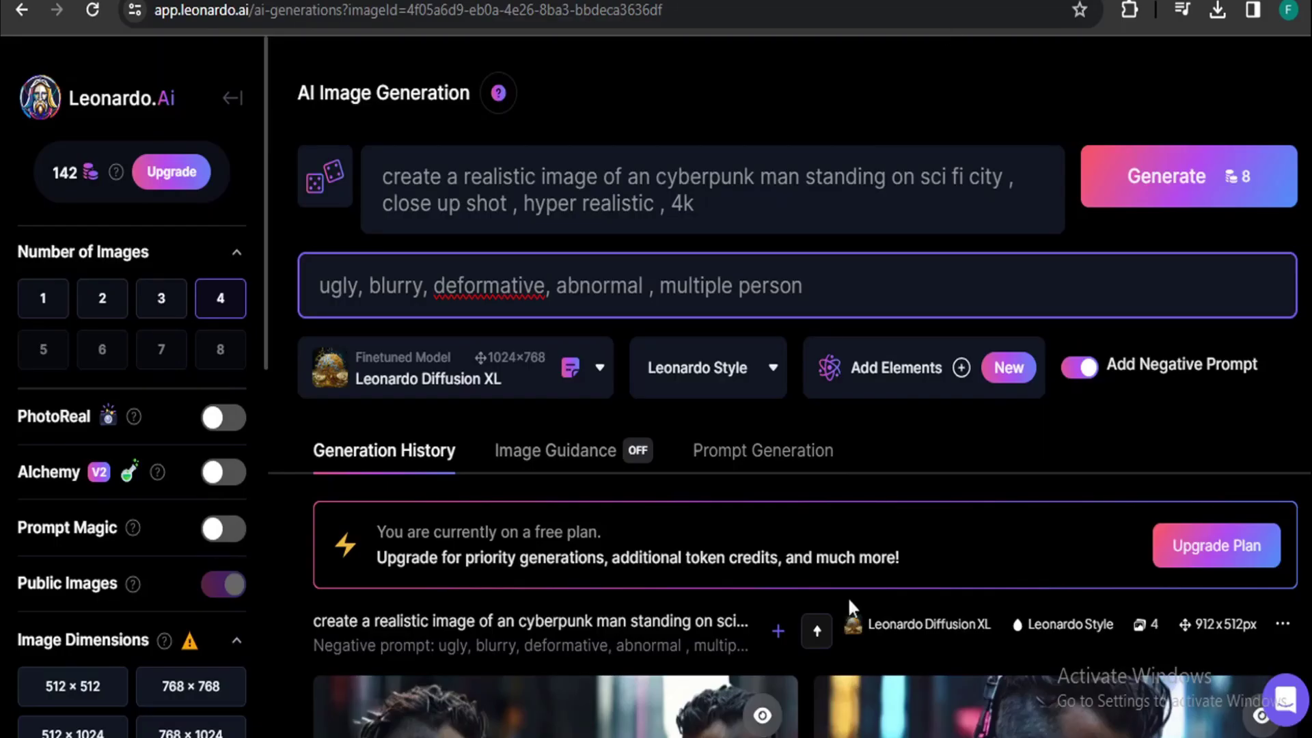
{"action": "scroll", "coordinate": [847, 604], "scroll_direction": "down", "scroll_amount": 10}
{"action": "scroll", "coordinate": [840, 601], "scroll_direction": "up", "scroll_amount": 10}
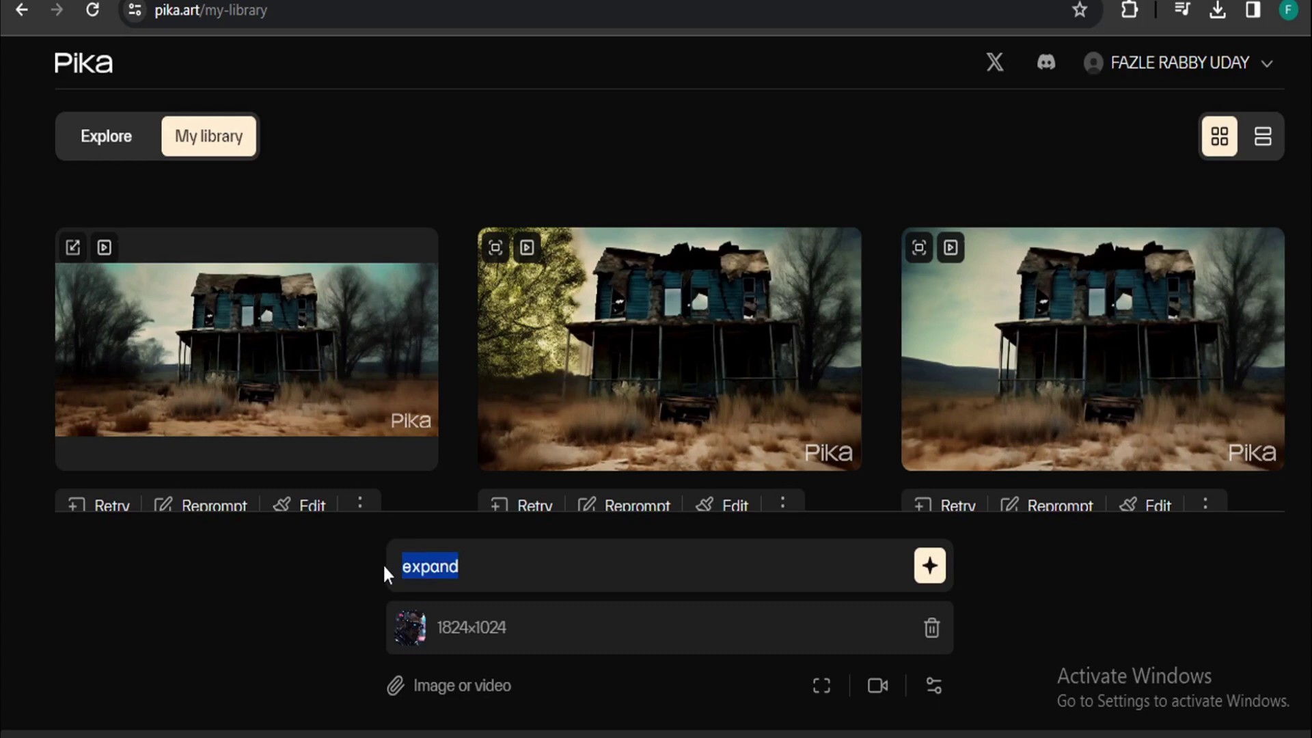
{"action": "key", "text": "BackSpace"}
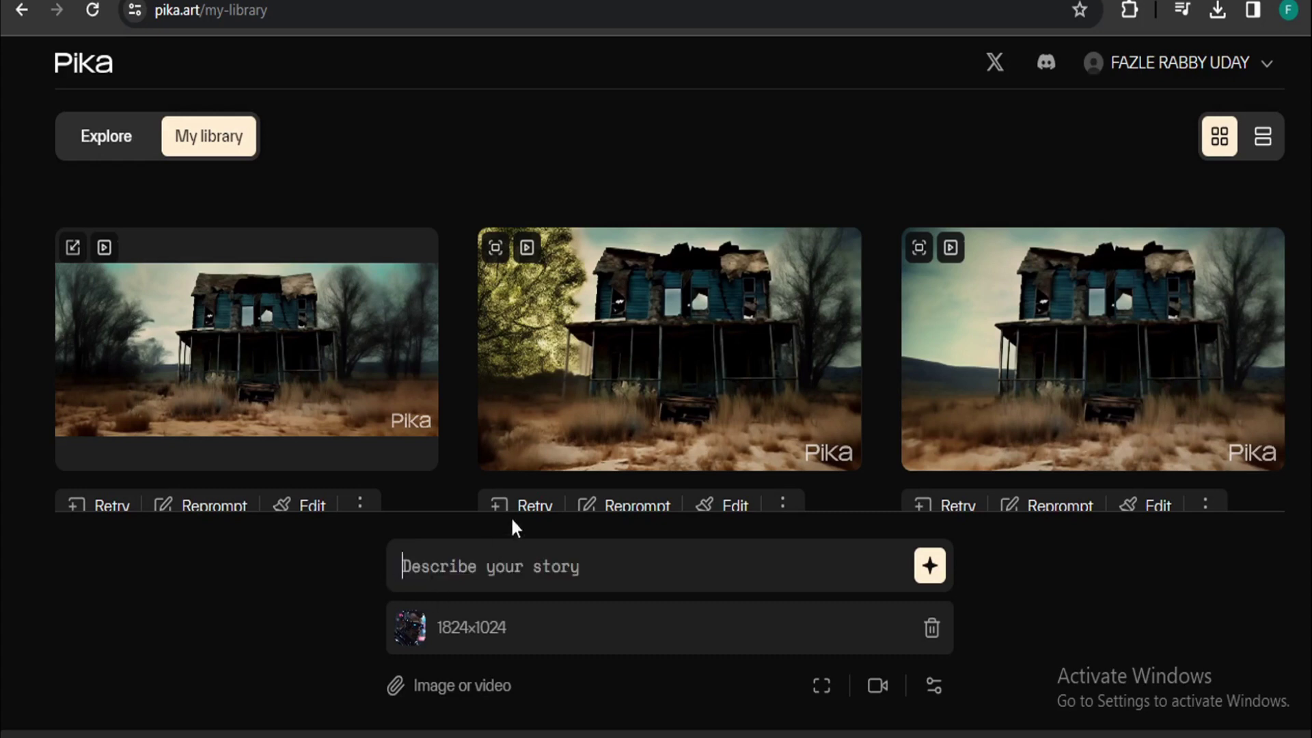
Raise the strength of motion, check the frame rate and generation parameters, and generate a video from the cyberpunk image
{"action": "left_click", "coordinate": [830, 685]}
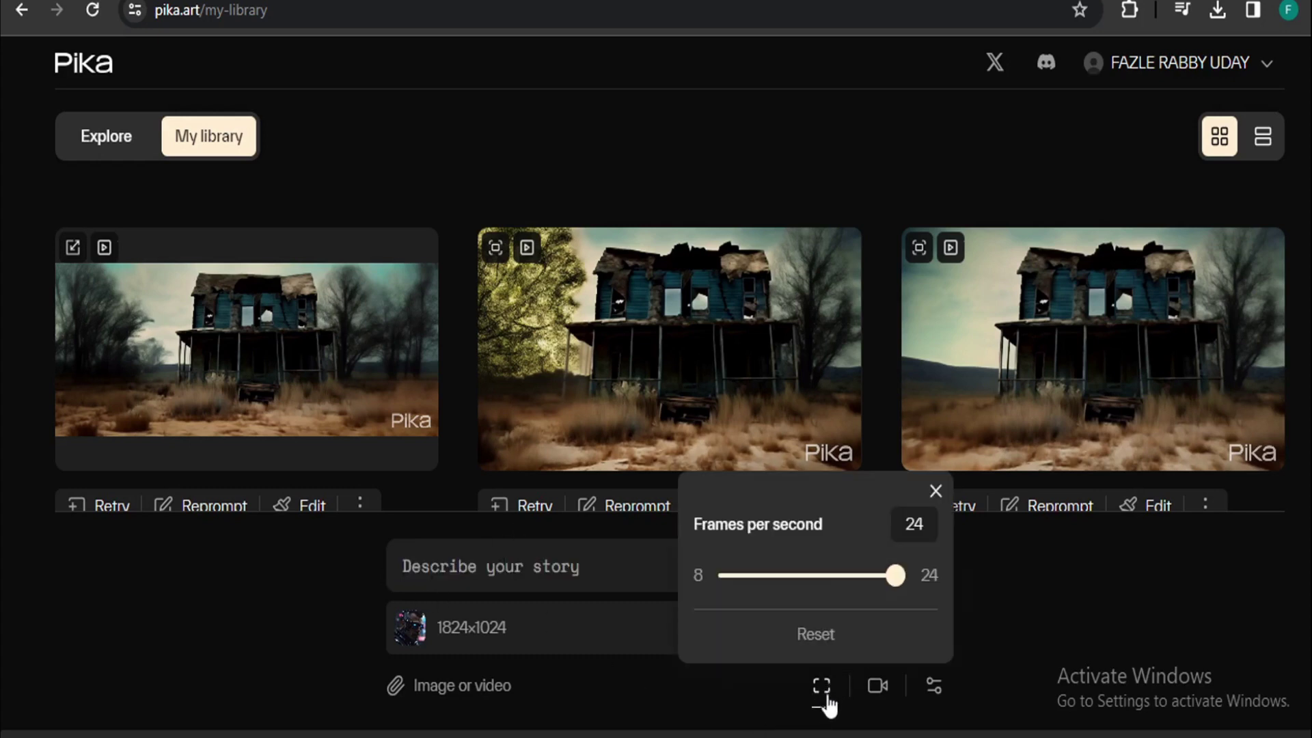
{"action": "left_click", "coordinate": [876, 690]}
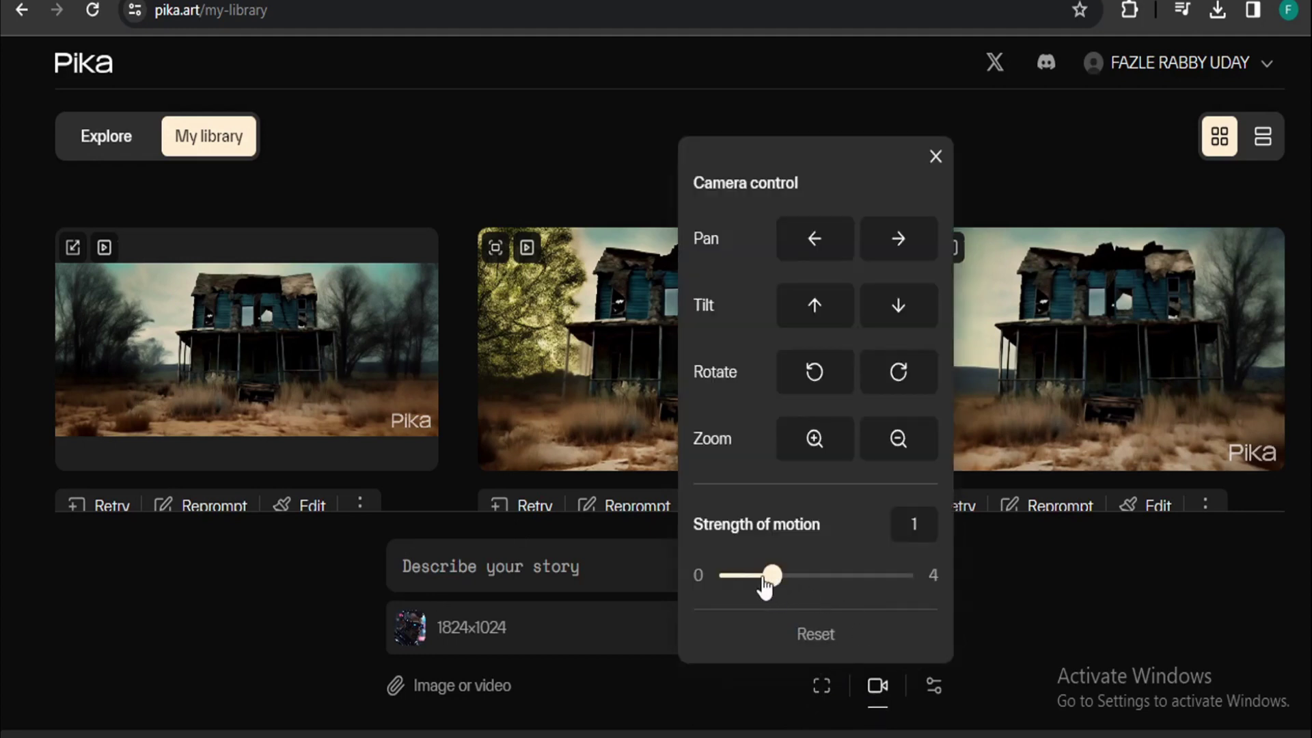
{"action": "left_click", "coordinate": [801, 580]}
{"action": "left_click", "coordinate": [877, 691]}
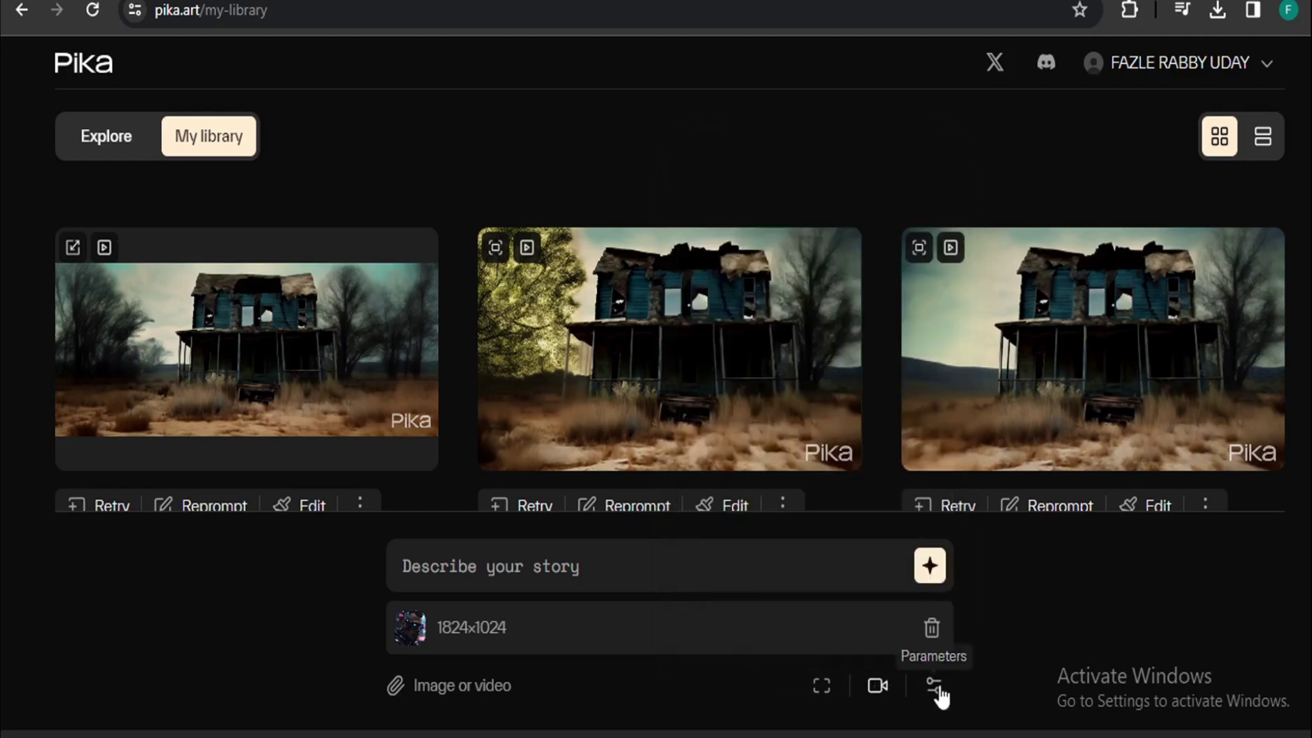
{"action": "left_click", "coordinate": [936, 689]}
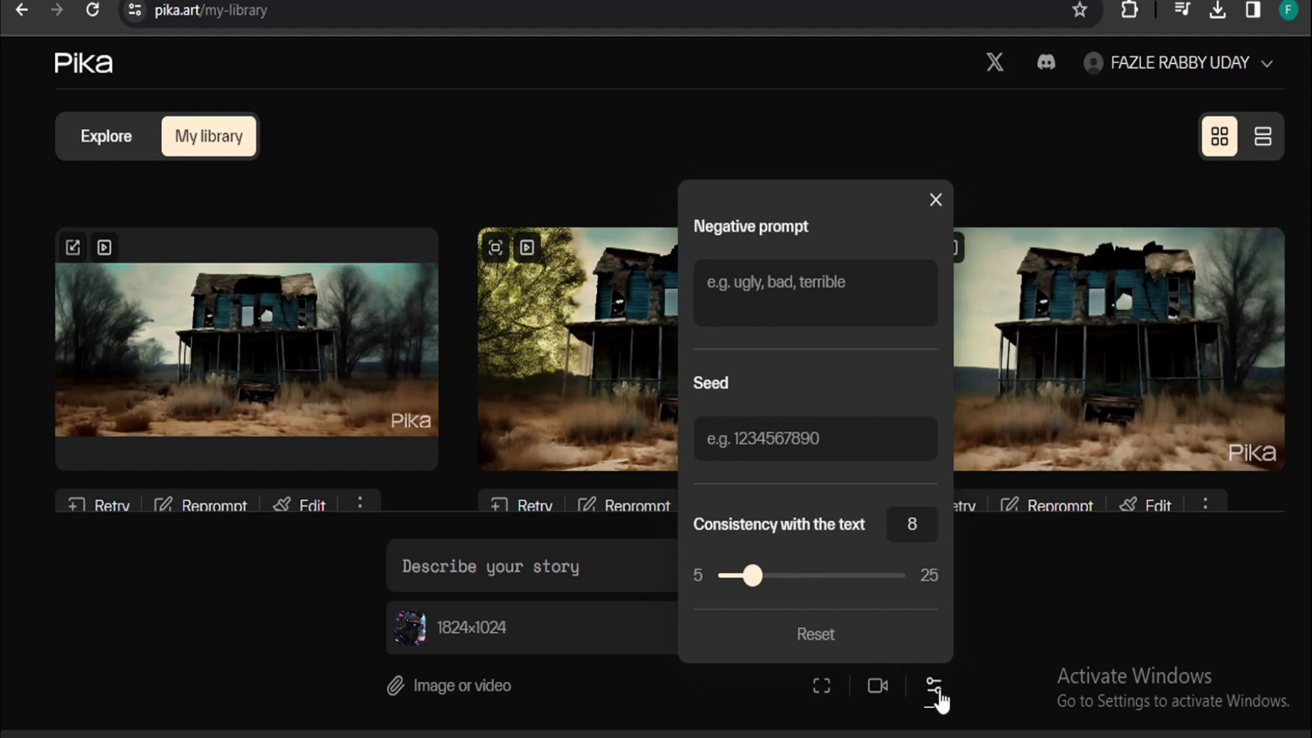
{"action": "left_click", "coordinate": [934, 688]}
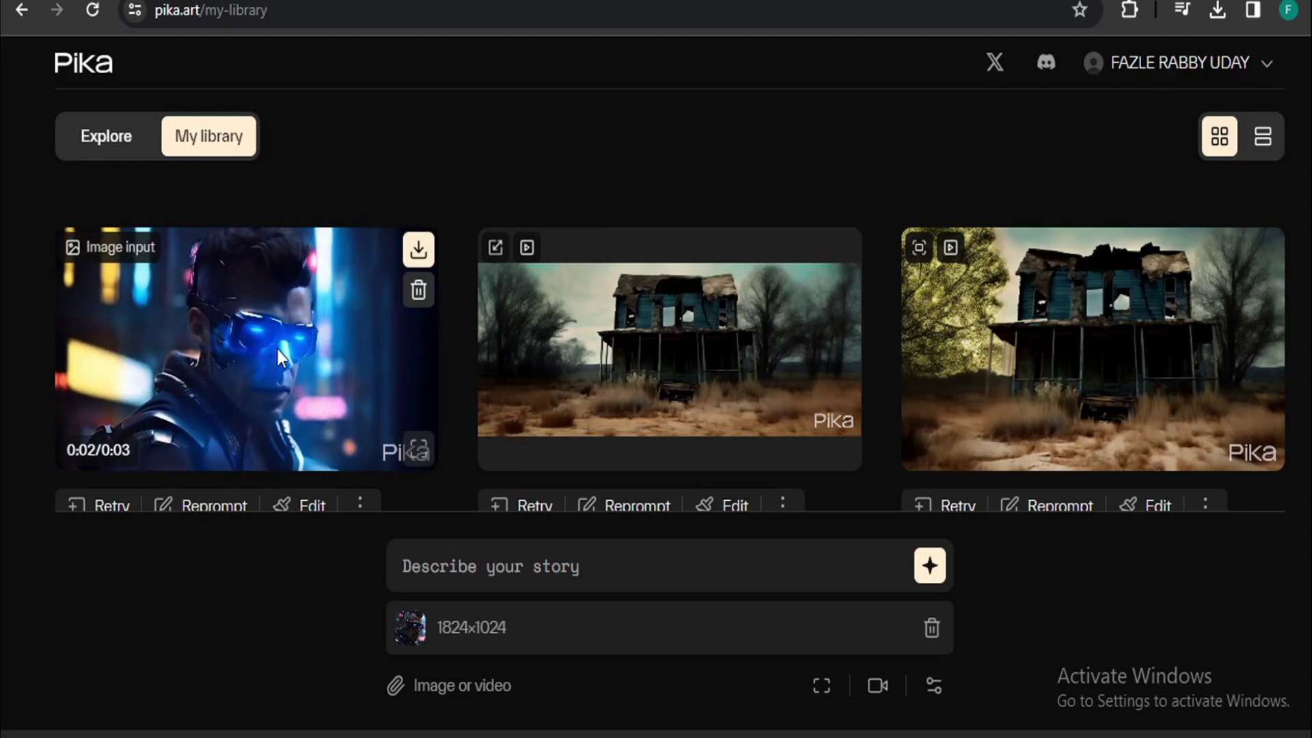
View the generated cyberpunk man video enlarged and try to extend it by 4 seconds
{"action": "left_click", "coordinate": [419, 449]}
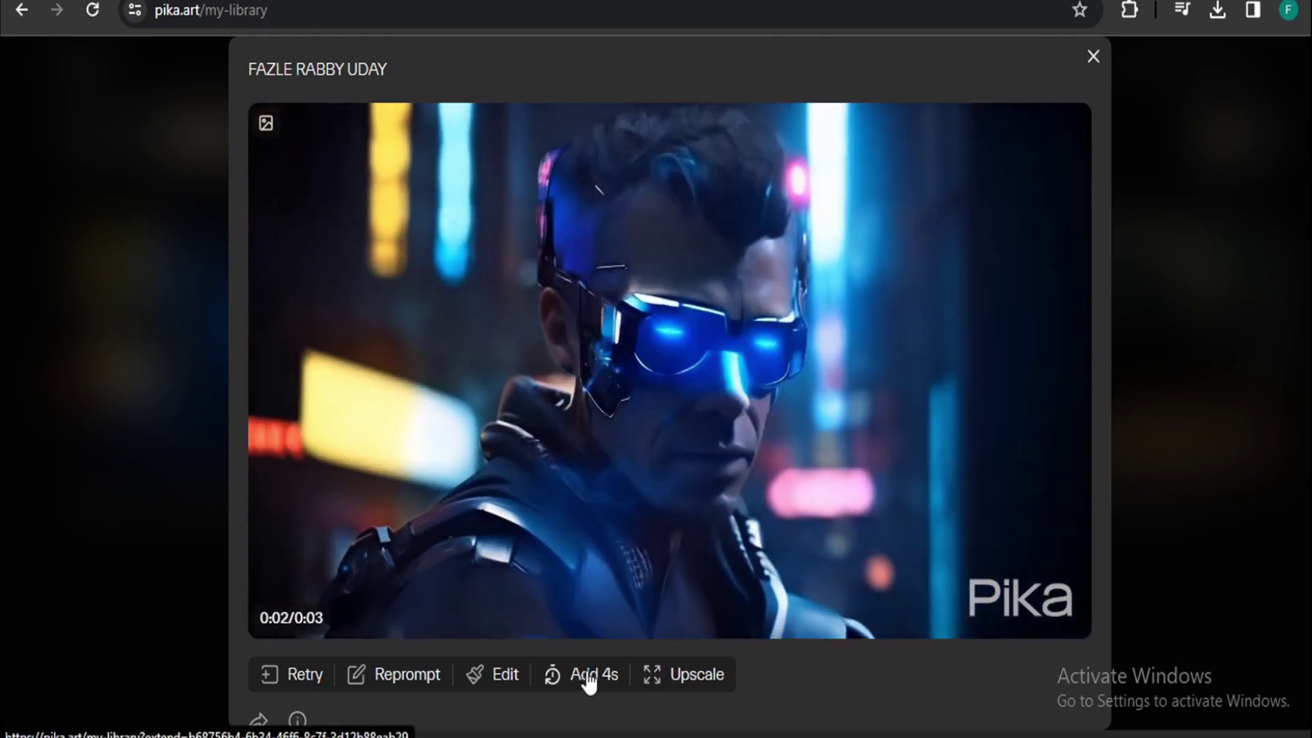
{"action": "left_click", "coordinate": [587, 677]}
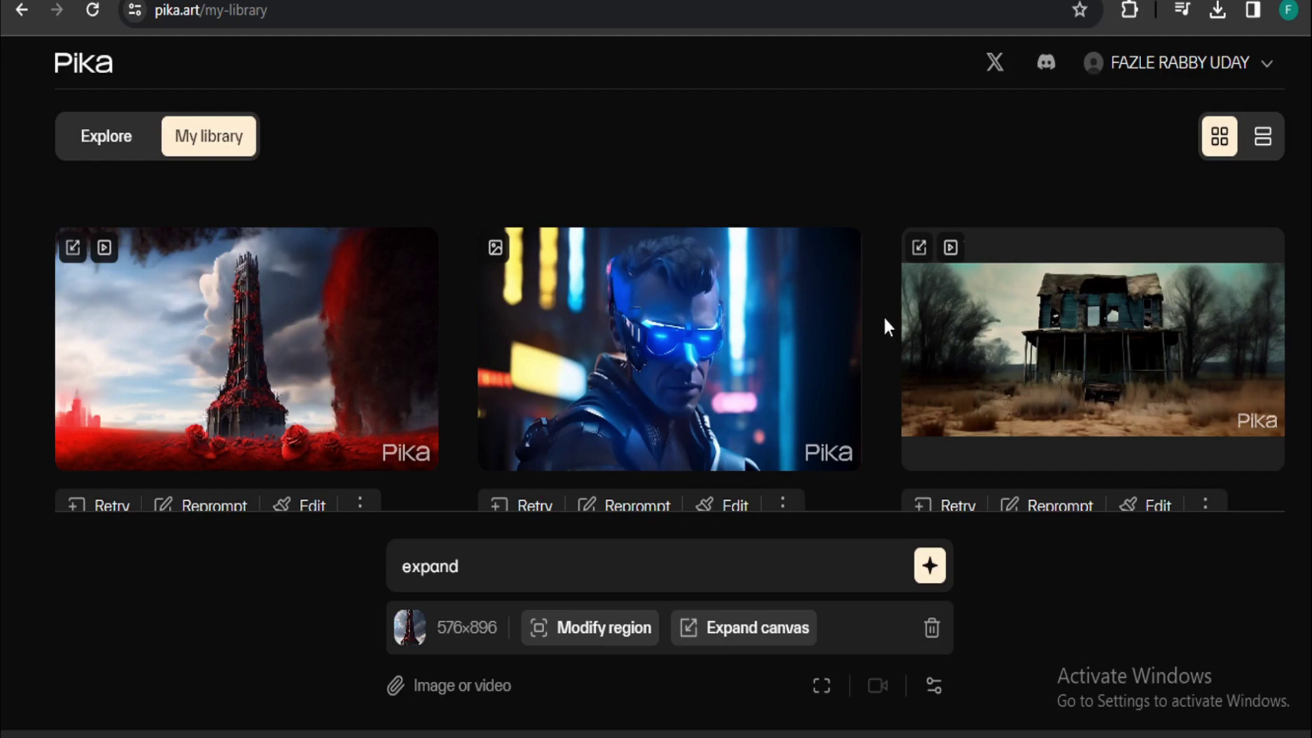
Look through the earlier generated videos further down the library
{"action": "scroll", "coordinate": [885, 321], "scroll_direction": "down", "scroll_amount": 10}
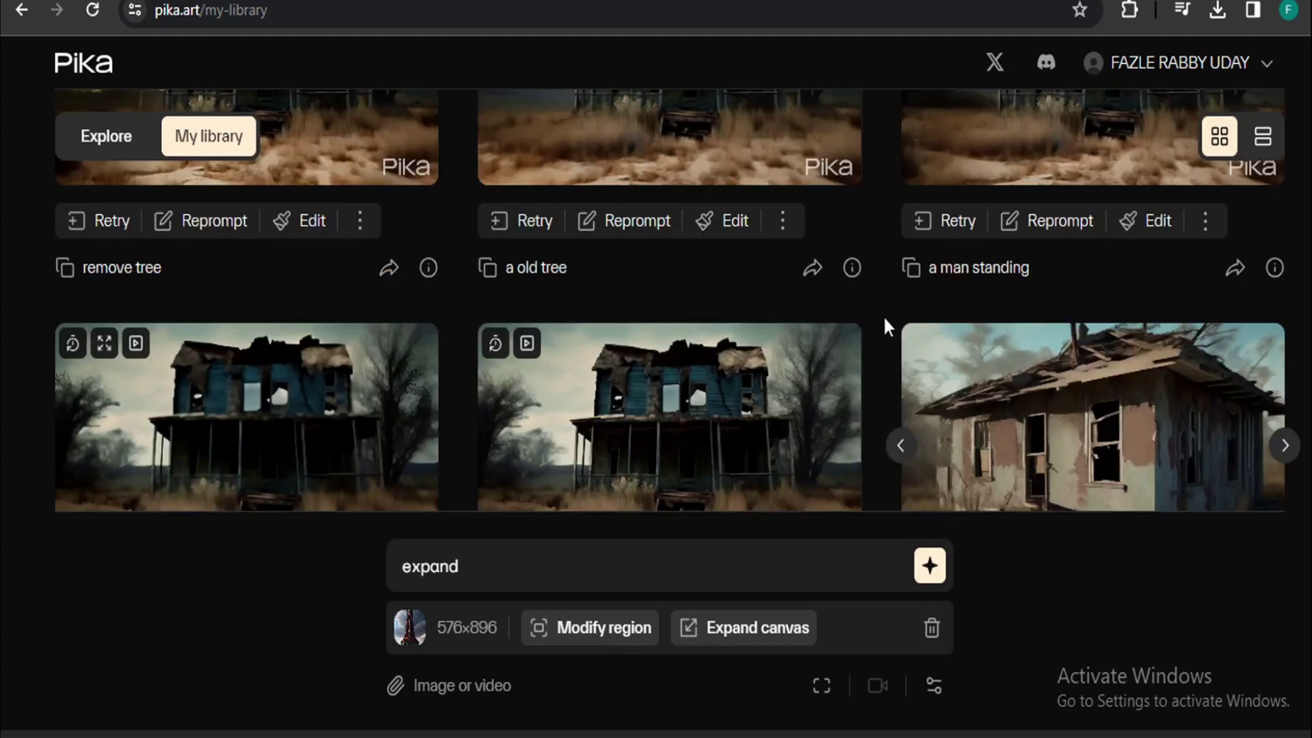
{"action": "scroll", "coordinate": [885, 318], "scroll_direction": "down", "scroll_amount": 15}
{"action": "scroll", "coordinate": [885, 319], "scroll_direction": "down", "scroll_amount": 15}
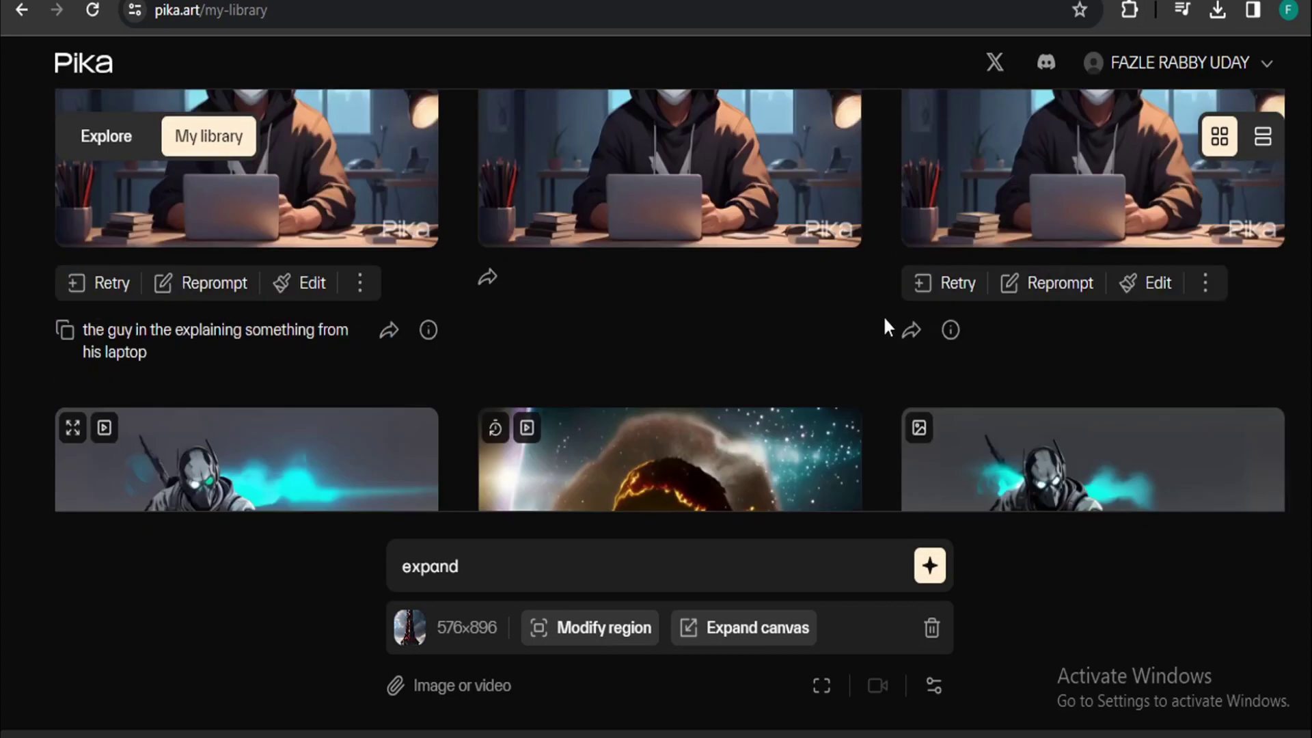
{"action": "scroll", "coordinate": [883, 327], "scroll_direction": "down", "scroll_amount": 15}
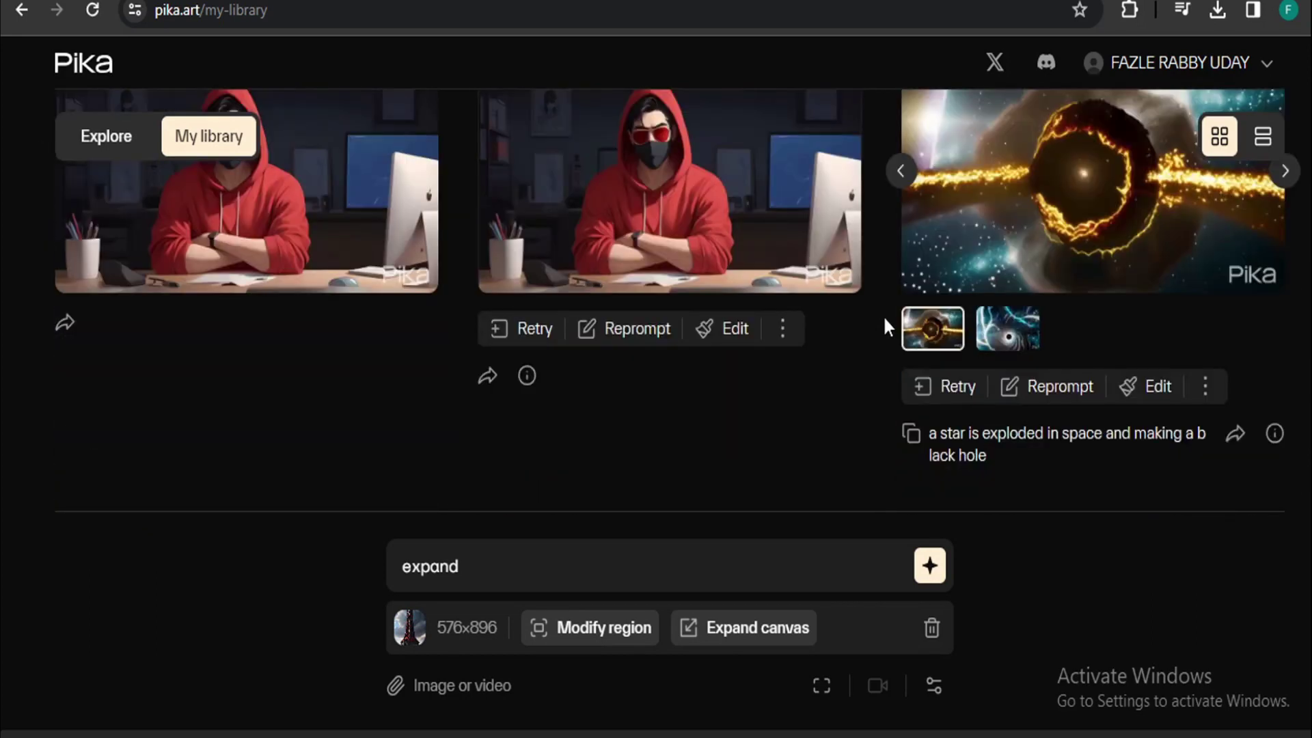
{"action": "scroll", "coordinate": [883, 314], "scroll_direction": "up", "scroll_amount": 4}
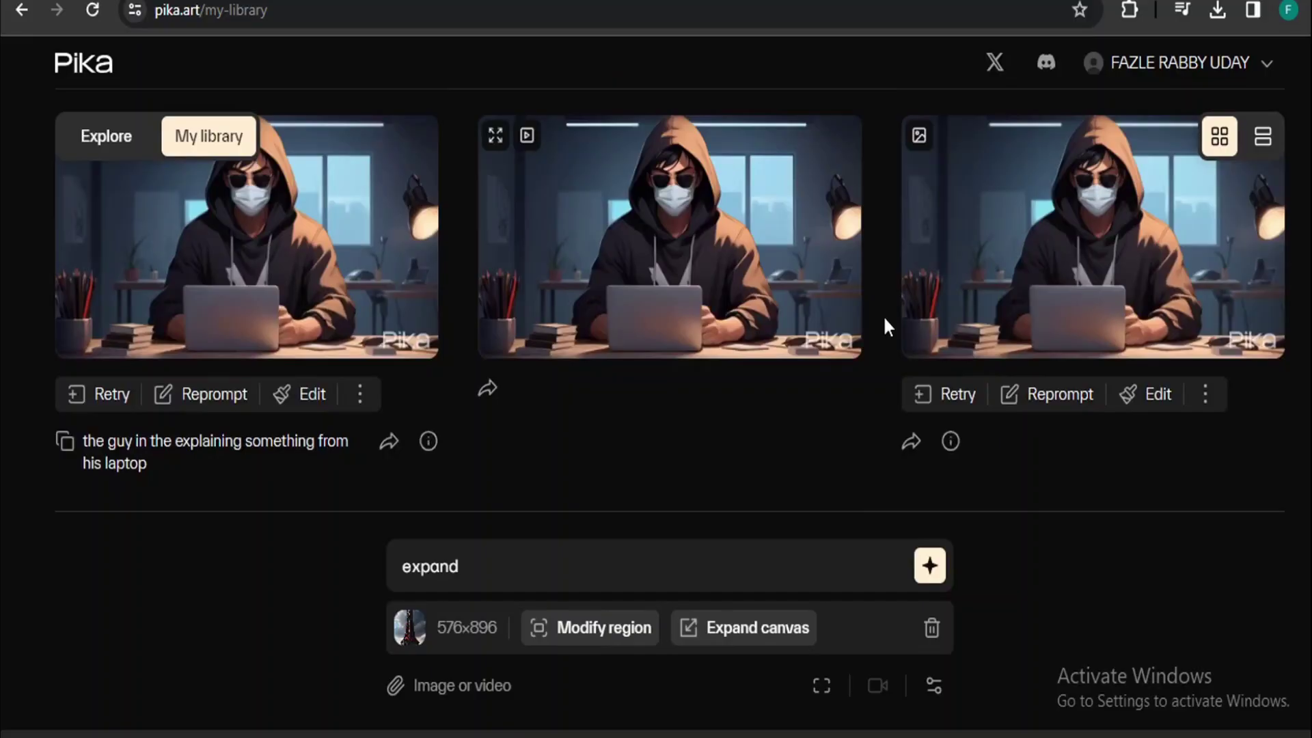
{"action": "scroll", "coordinate": [883, 314], "scroll_direction": "down", "scroll_amount": 10}
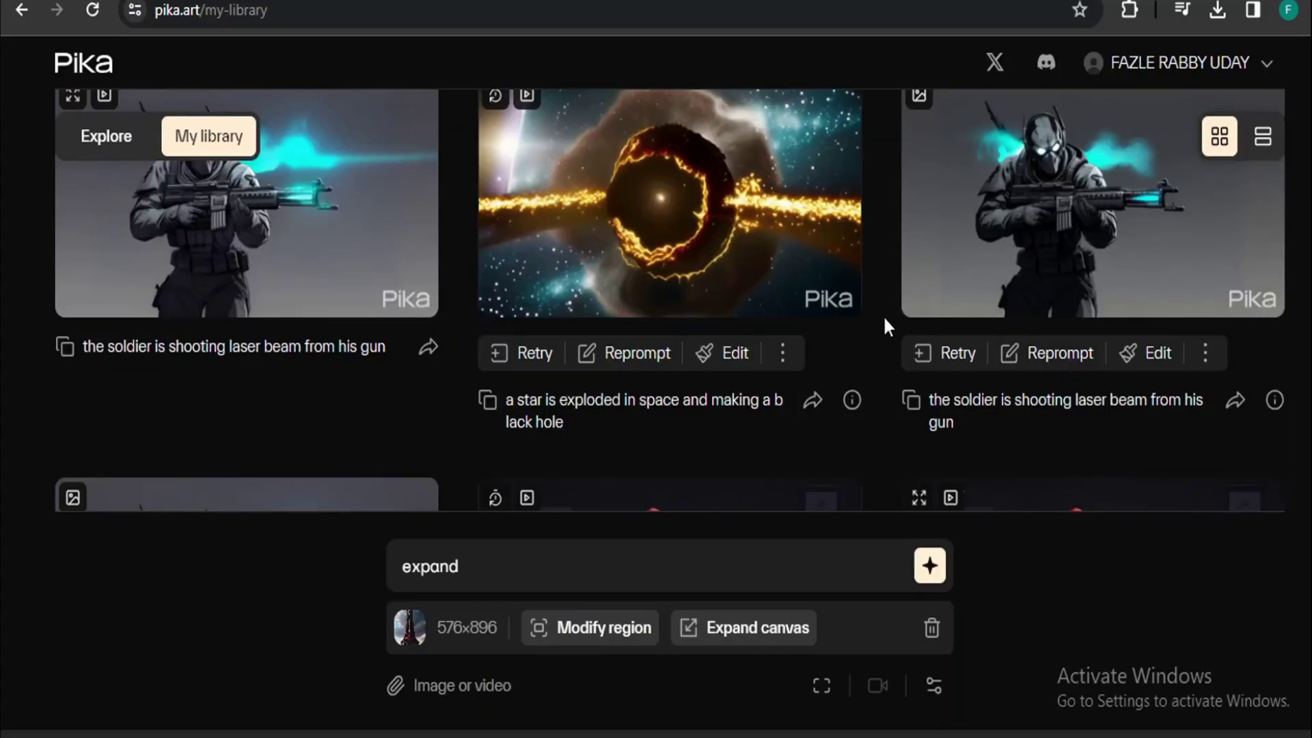